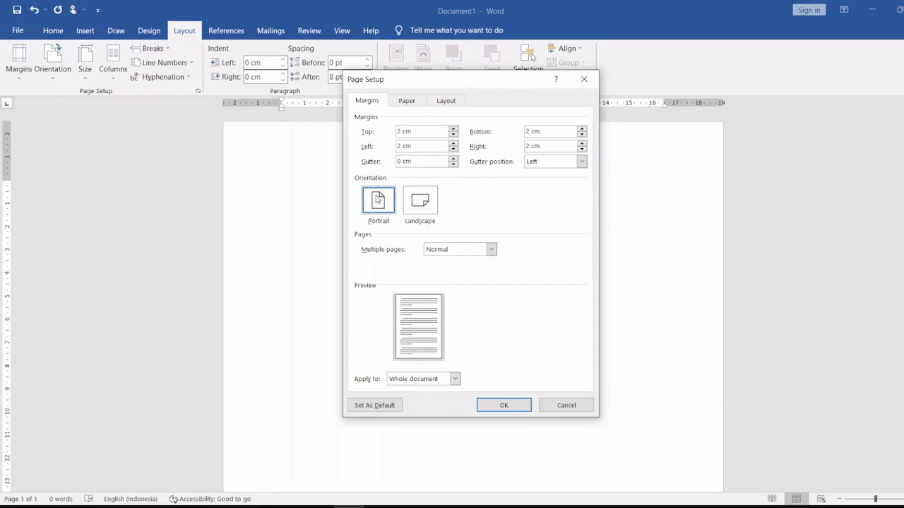
- Apply 2 cm page margins to the whole document, and set paragraph spacing to 0 pt after with 1.5 line spacing
{"action": "left_click", "coordinate": [501, 404]}
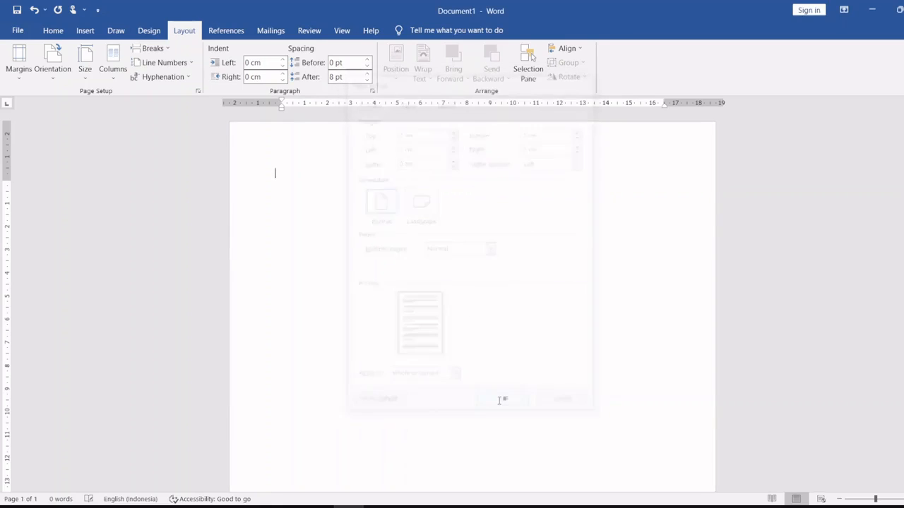
{"action": "left_click", "coordinate": [372, 92]}
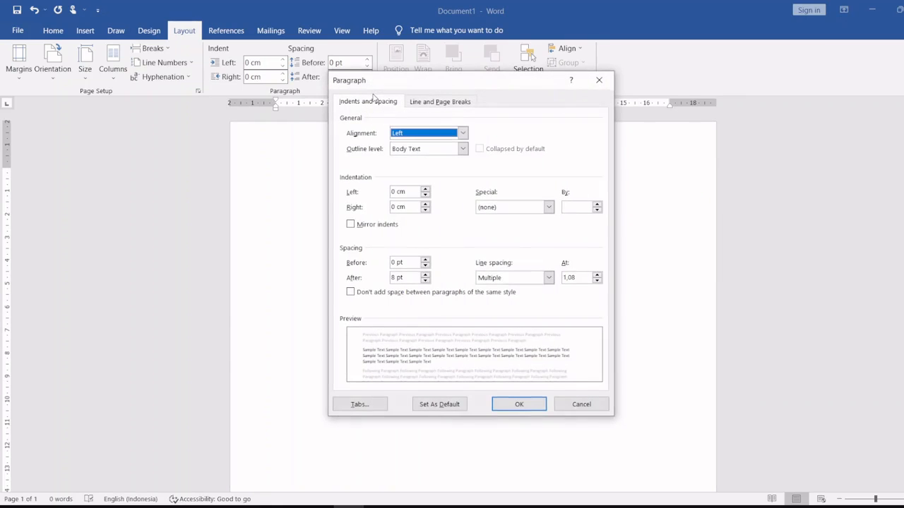
{"action": "left_click", "coordinate": [425, 281]}
{"action": "left_click", "coordinate": [425, 281]}
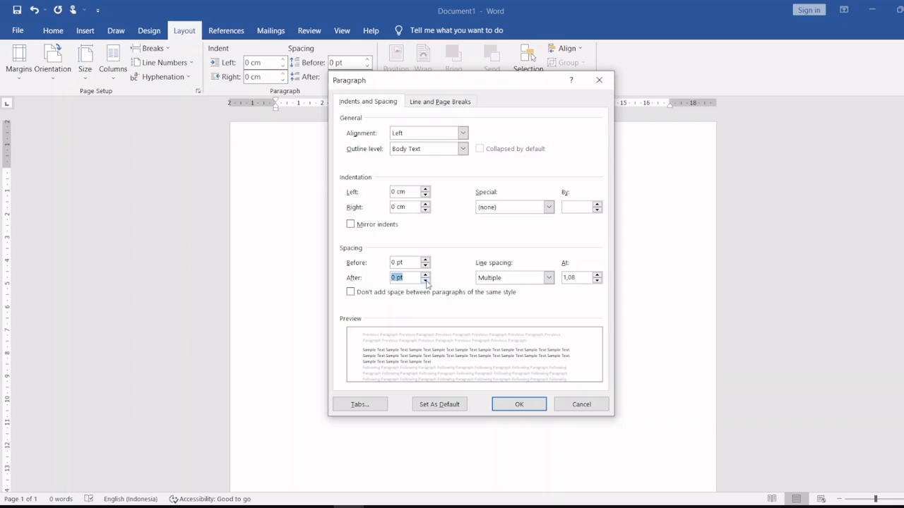
{"action": "left_click", "coordinate": [493, 282]}
{"action": "left_click", "coordinate": [498, 302]}
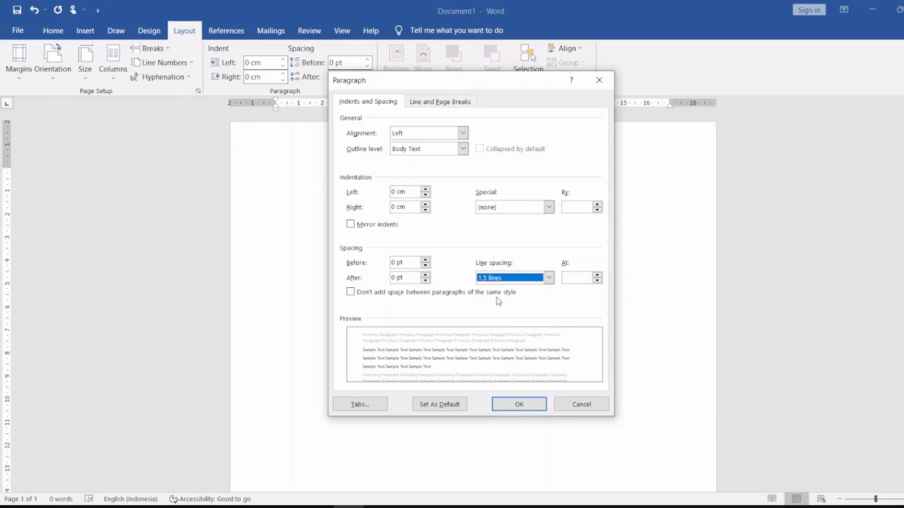
{"action": "left_click", "coordinate": [523, 404]}
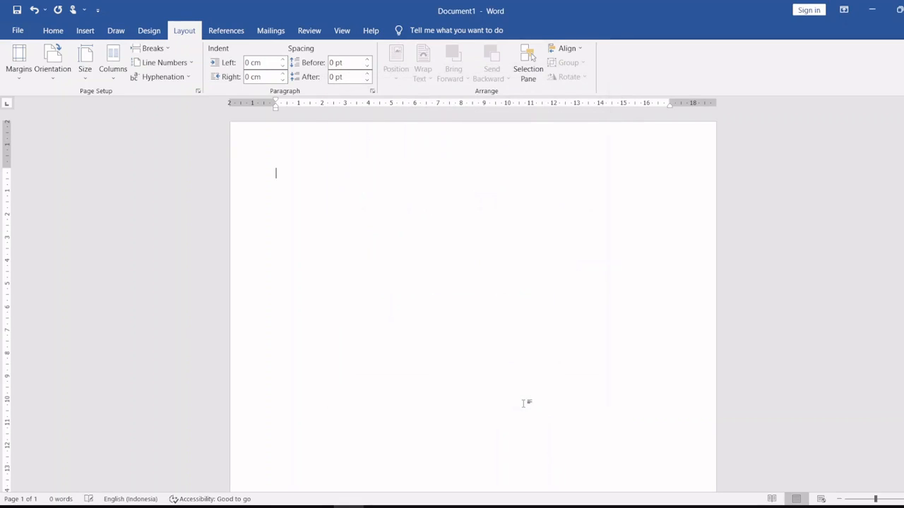
- Enter the heading "FISIKA DAN INDUSTRI" and the four-paragraph article beginning "Tidak banyak orang menyadari bahwa segala kenyamanan"
{"action": "left_click", "coordinate": [54, 31]}
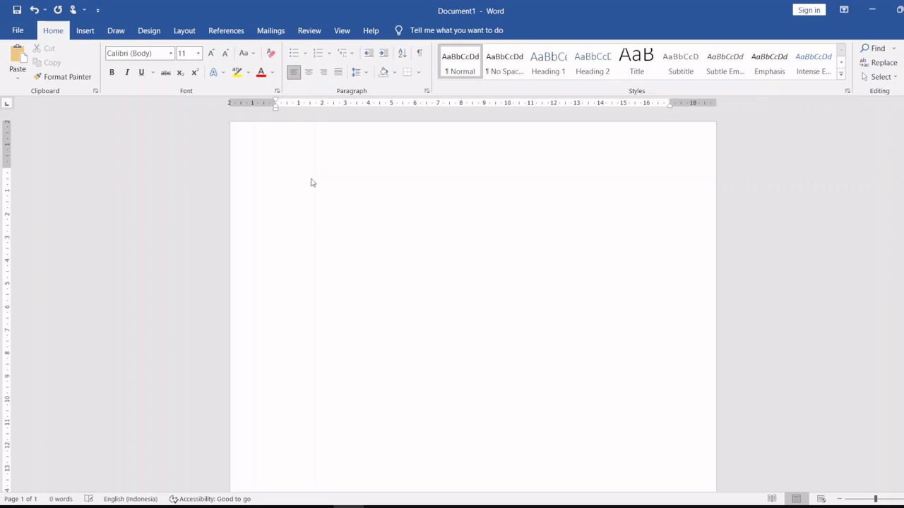
{"action": "type", "text": "FISIKA DAN INDUSTRI Tidak banyak orang menyadari bahwa segala kenyamanan yang disajikan oleh perkembangan teknologi informasi berawal dari riset-riset fisika. Mulai dari temuan polimer (material yang lebih kuat dari baja dan lebih ringan dari alumunium), serat optic, semi konduktor sampai world wide web (www) yang ditemukan para ahli fisika partikel di CERN, Itali, tahun 1989 yang tanpa diduga telah menjadi Industri Internet yang luar biasa besar. Apakah cerita sukses dalam INDUSTRI INTERNET yang luar biasa akan masih berlangsung terus? Dalam perkembangan kedepan ada tiga industri yang sangat penting yaitu : Industri Teknologi Informasi, Industri Bioteknologi, dan Industri Energi. Dalam ketiga industri ini, fisika akan masih memegang peran penting. Dalam Industri Teknologi Informasi, riset fisika akan berkisar pada bagian membuat informasi lebih mudah diakses. Dalam hal ini riset superkonduktor dan riset tehnologi nano (nano teknologi) akan sangat penting. Terlebih lagi telah ditemukan magnesium dibromida (Mgb2) pada bulan Pebruari 2001 sebagai material bersifat sebagai superkonduktor (material yang mempunyai hambatan nol) pada suhu yang cukup tinggi yaitu 38K (coba anda konversi kesatuan 0C, 0F dan 0R). Sebaliknya Anda tahu, bahwa teknologi nano berusaha menemukan jalan keluar agar komputer lebih bertenaga dan di harapkan dapat menemukan material-material yang baru yang bermanfaat lagi bagi kehidupan manusia."}
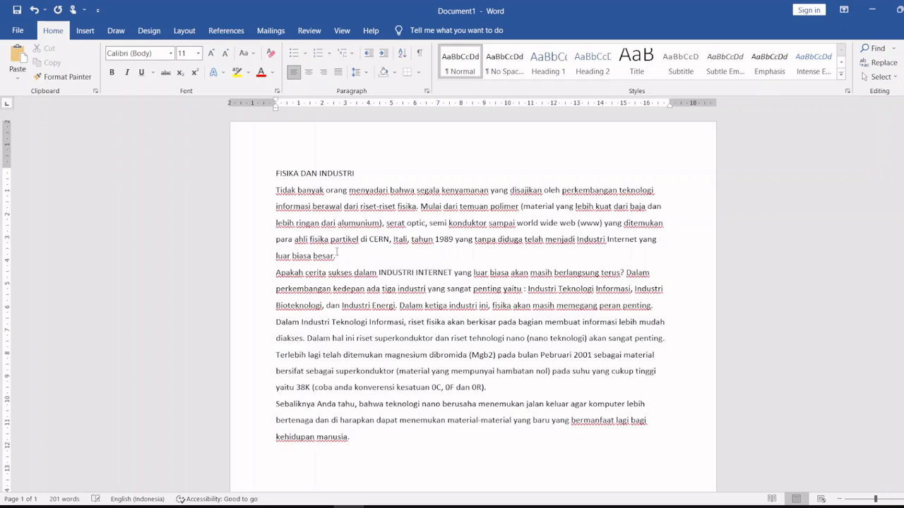
- Following the w2.jpg reference image, format the title "FISIKA DAN INDUSTRI" in Algerian at 18 pt
{"action": "left_click", "coordinate": [379, 507]}
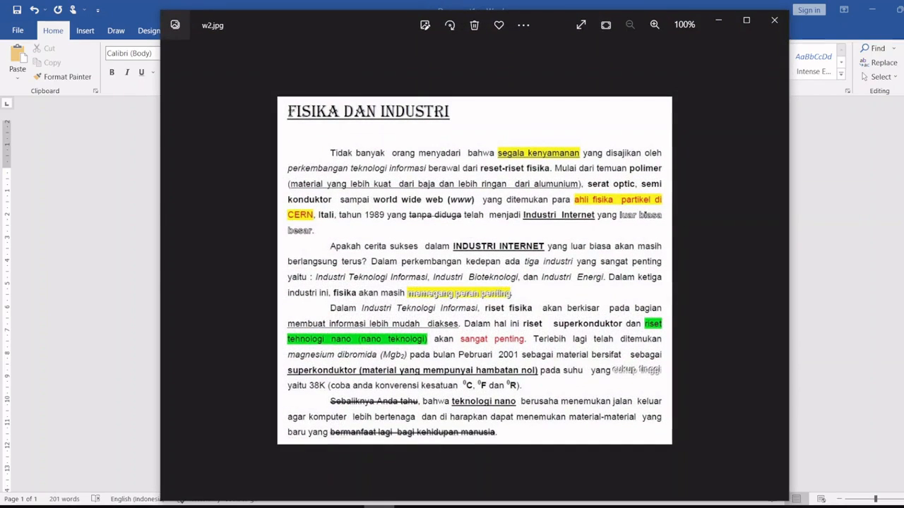
{"action": "left_click", "coordinate": [379, 506]}
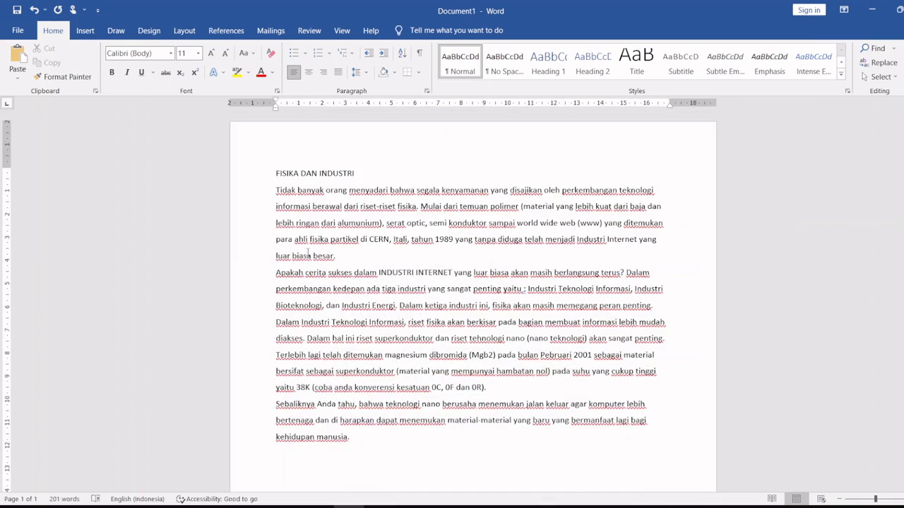
{"action": "left_click_drag", "start_coordinate": [276, 173], "coordinate": [329, 176]}
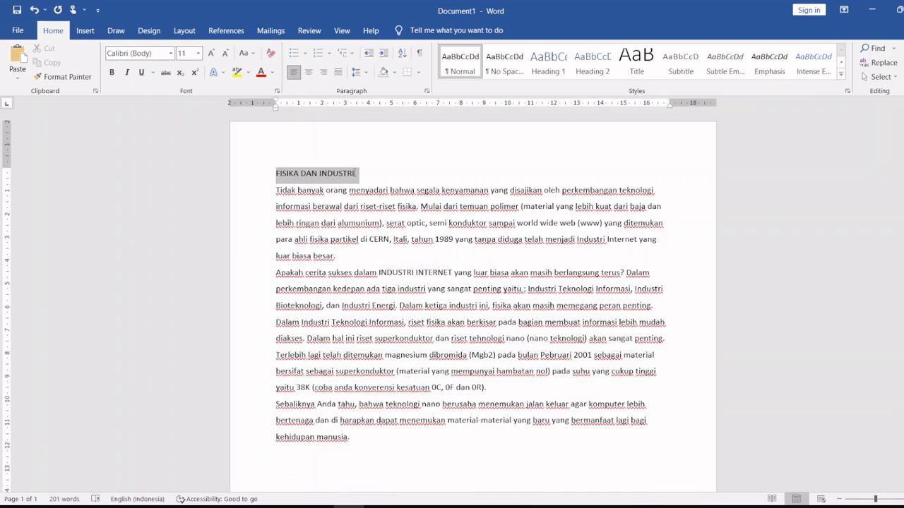
{"action": "key", "text": "shift+Left"}
{"action": "left_click_drag", "start_coordinate": [352, 174], "coordinate": [353, 173]}
{"action": "left_click", "coordinate": [171, 54]}
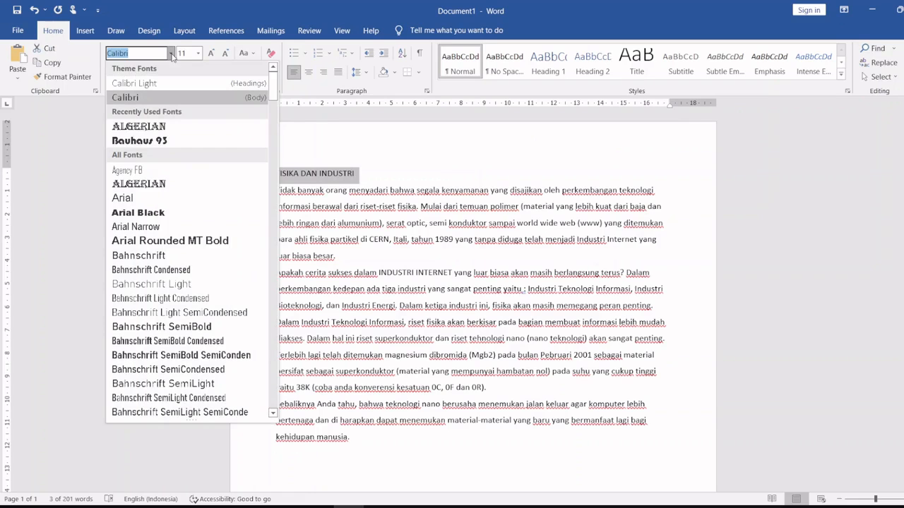
{"action": "left_click", "coordinate": [169, 130]}
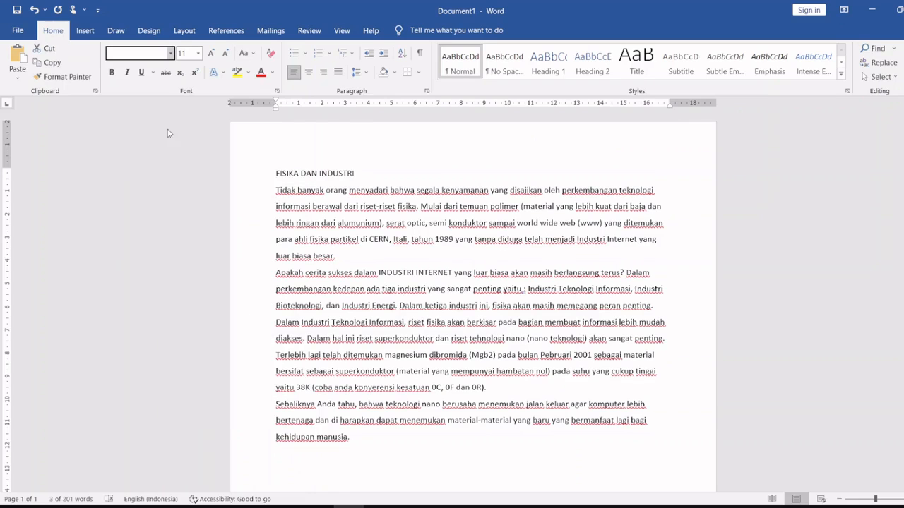
{"action": "left_click", "coordinate": [198, 53]}
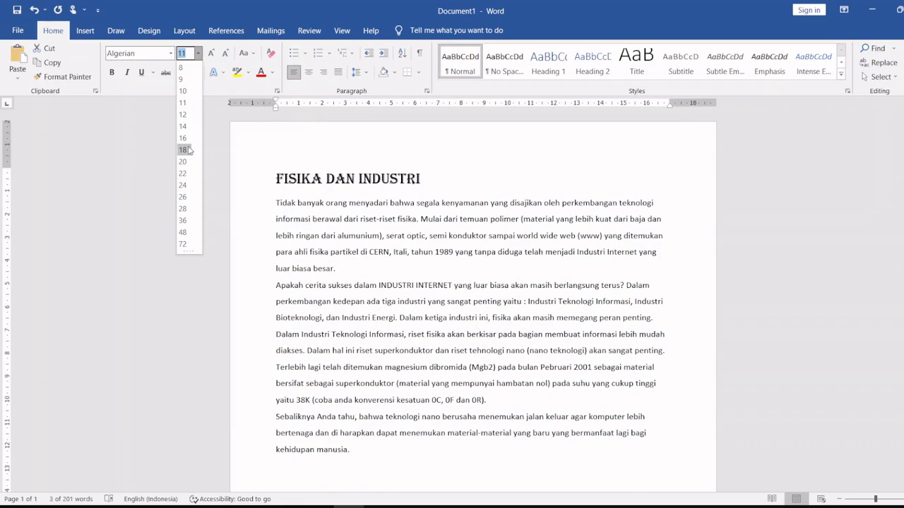
{"action": "left_click", "coordinate": [184, 150]}
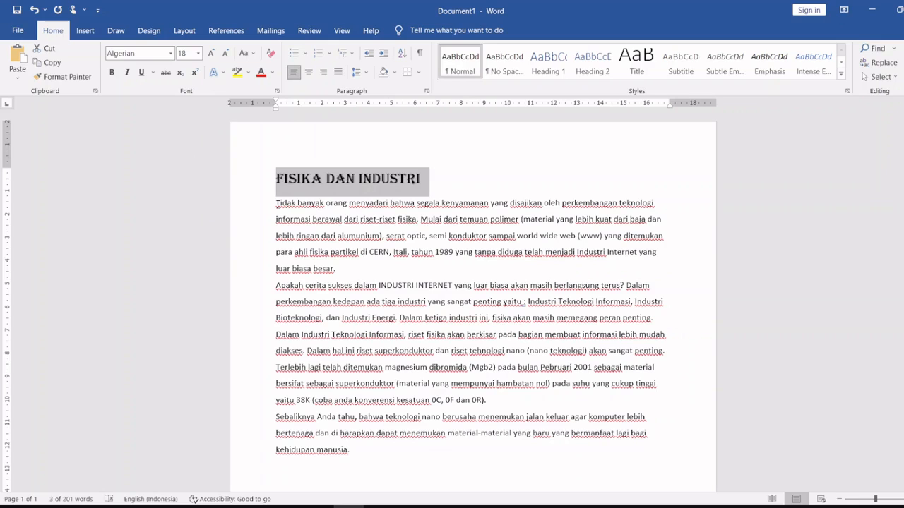
- Indent the first line of each of the four body paragraphs by one tab stop
{"action": "left_click", "coordinate": [276, 203]}
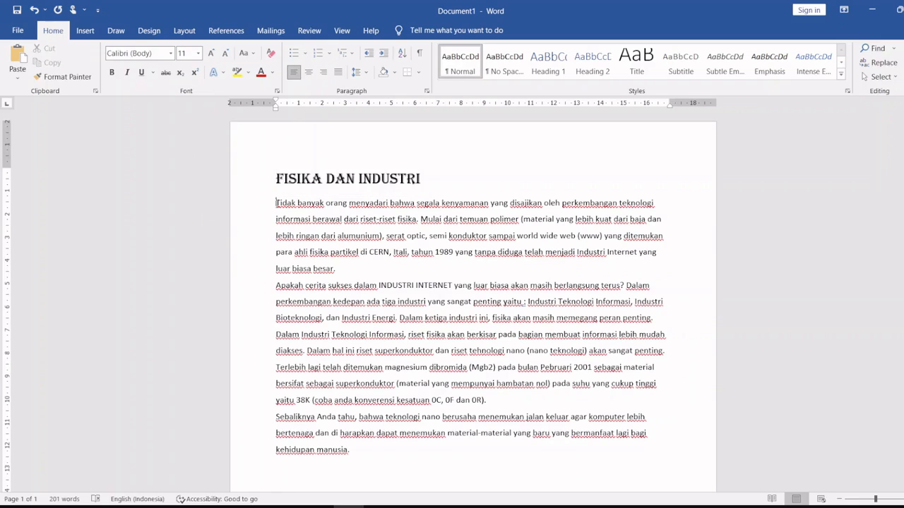
{"action": "key", "text": "Tab"}
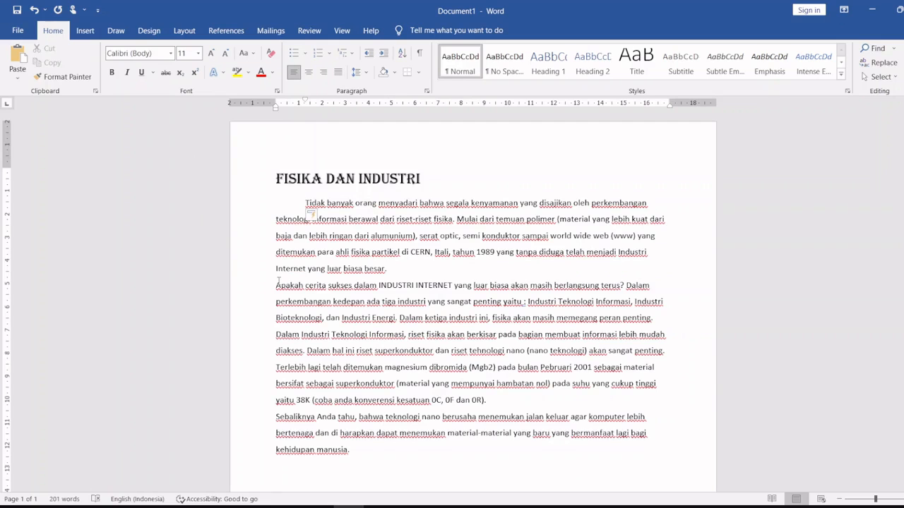
{"action": "left_click", "coordinate": [277, 286]}
{"action": "key", "text": "Tab"}
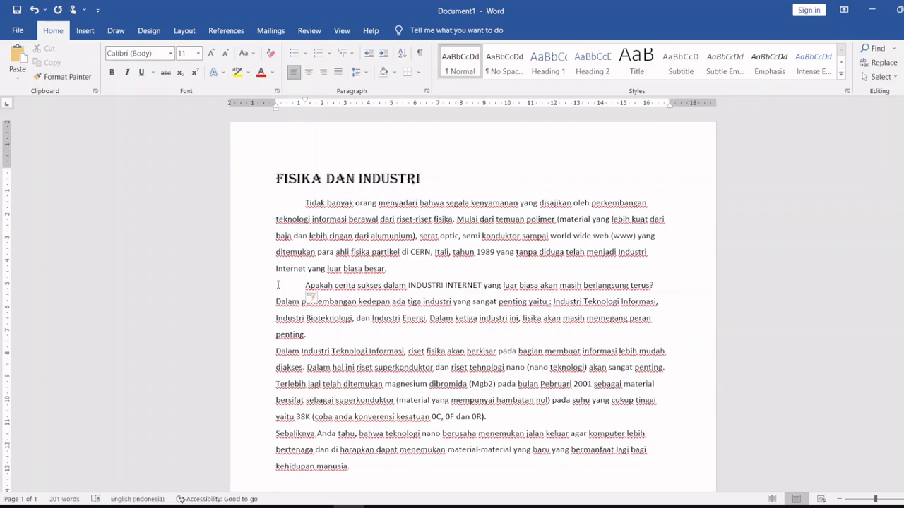
{"action": "left_click", "coordinate": [277, 351]}
{"action": "key", "text": "Tab"}
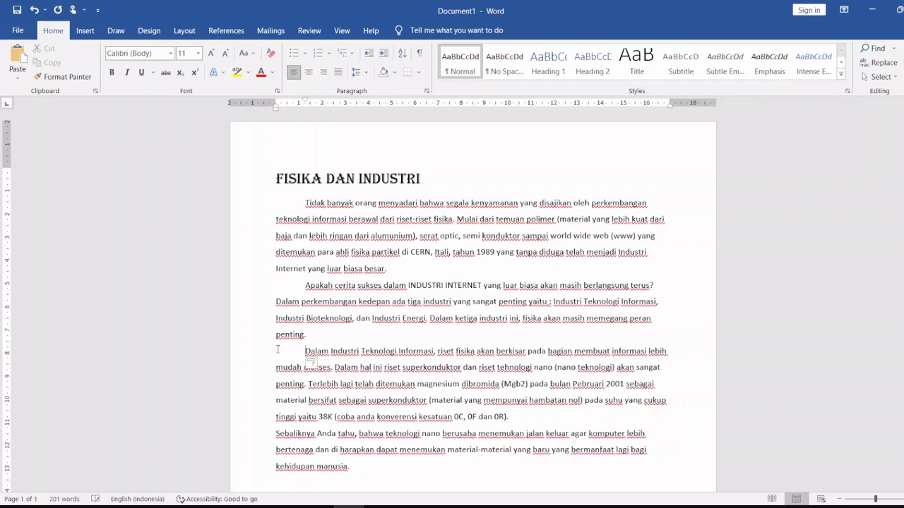
{"action": "left_click", "coordinate": [277, 432]}
{"action": "key", "text": "Tab"}
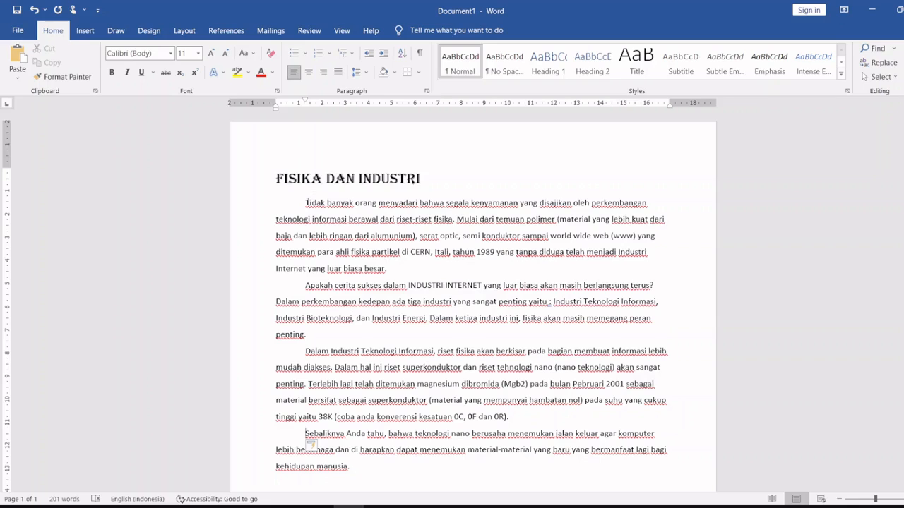
- Justify all four body paragraphs below the title
{"action": "left_click_drag", "start_coordinate": [307, 203], "coordinate": [357, 467]}
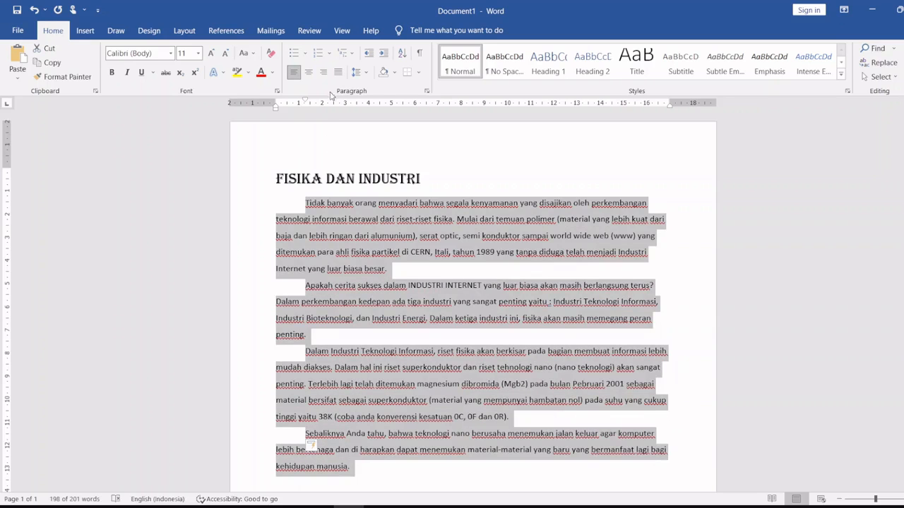
{"action": "left_click", "coordinate": [338, 72]}
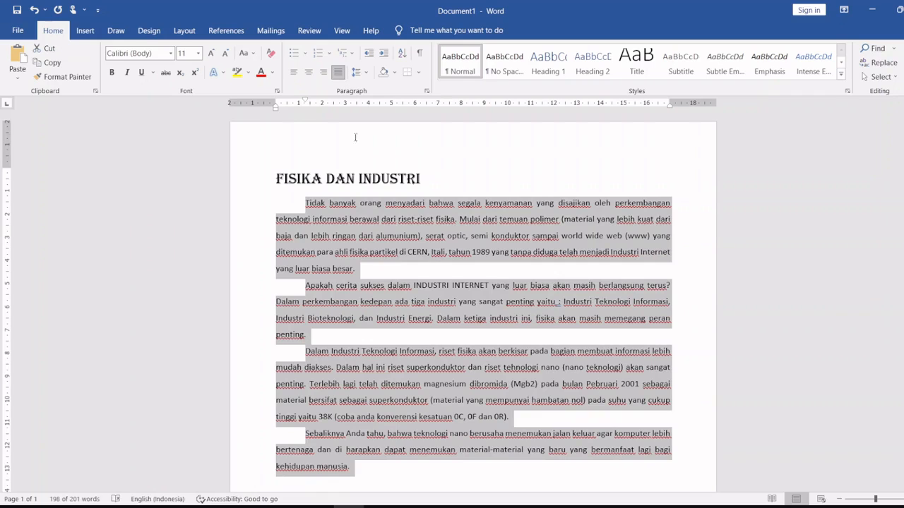
{"action": "left_click", "coordinate": [355, 269]}
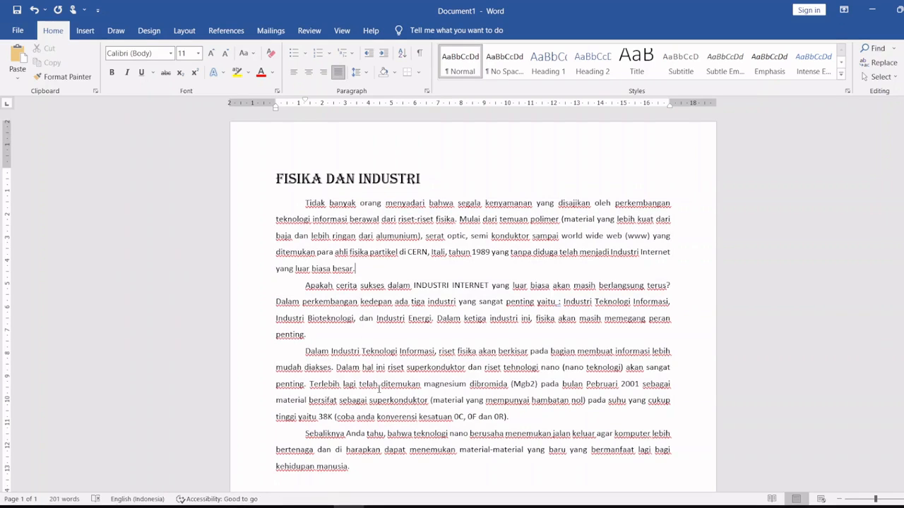
- Check the w2.jpg reference and highlight "segala kenyamanan" in yellow in the first paragraph
{"action": "left_click", "coordinate": [381, 507]}
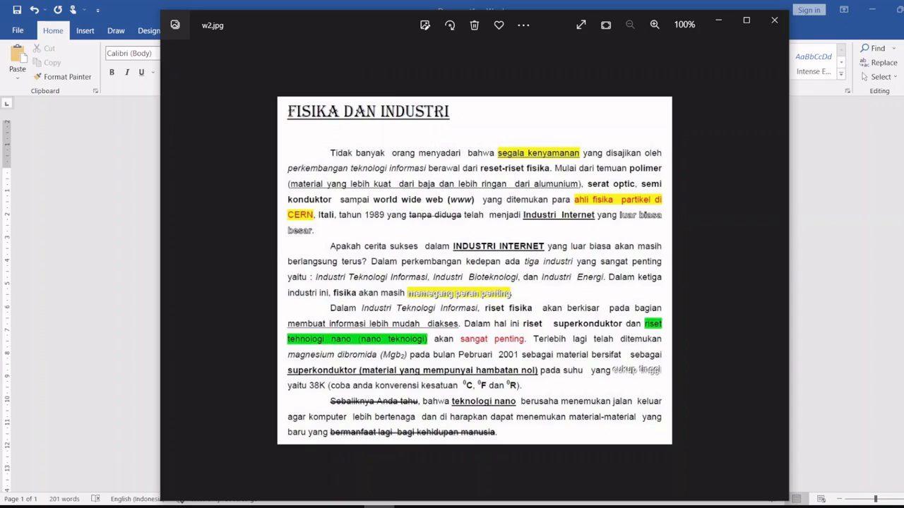
{"action": "left_click", "coordinate": [381, 506]}
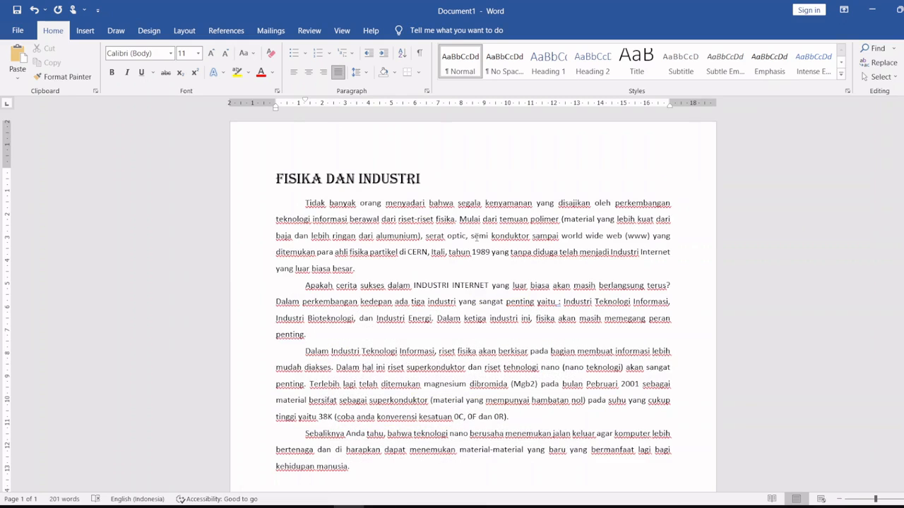
{"action": "left_click_drag", "start_coordinate": [458, 206], "coordinate": [535, 204]}
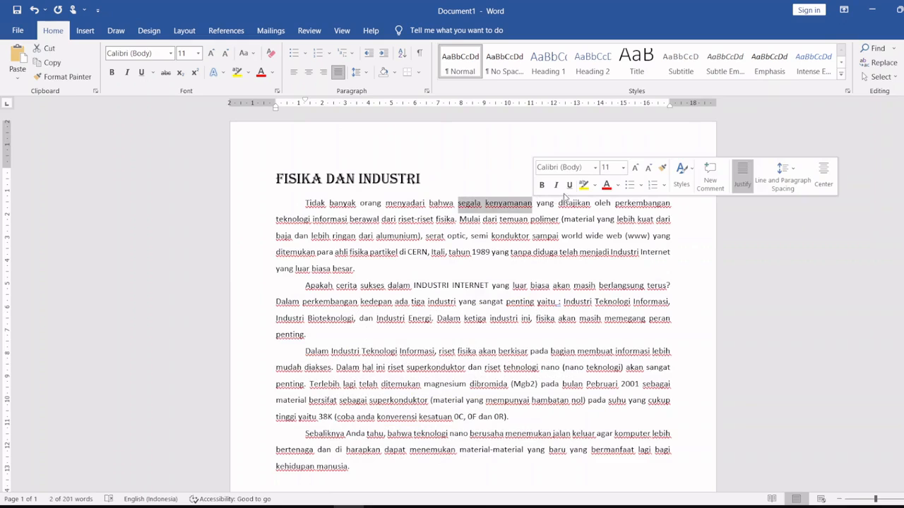
{"action": "left_click", "coordinate": [595, 186]}
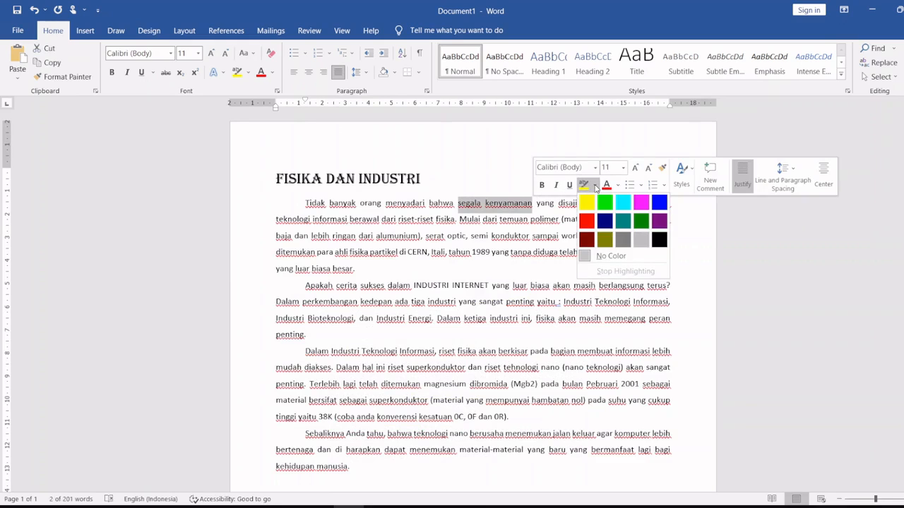
{"action": "left_click", "coordinate": [588, 204]}
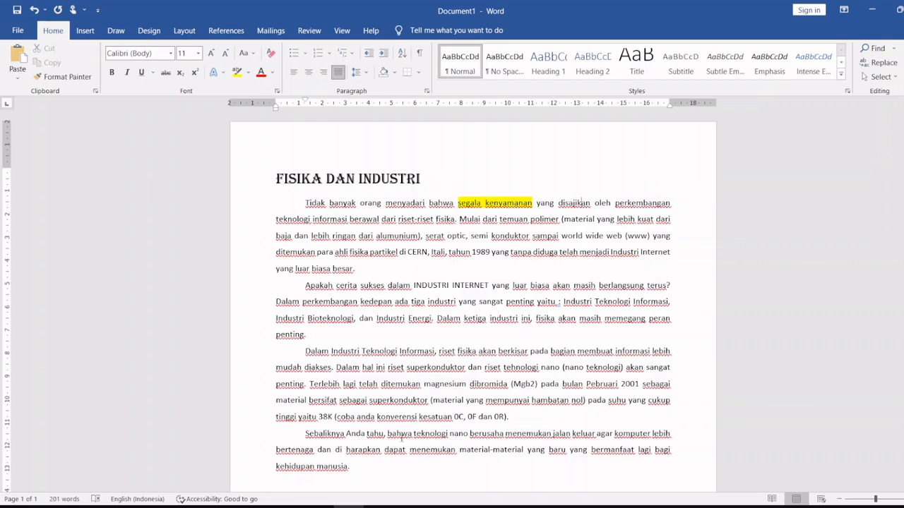
- Check the w2.jpg reference and italicize "perkembangan teknologi informasi" in the first paragraph
{"action": "left_click", "coordinate": [380, 507]}
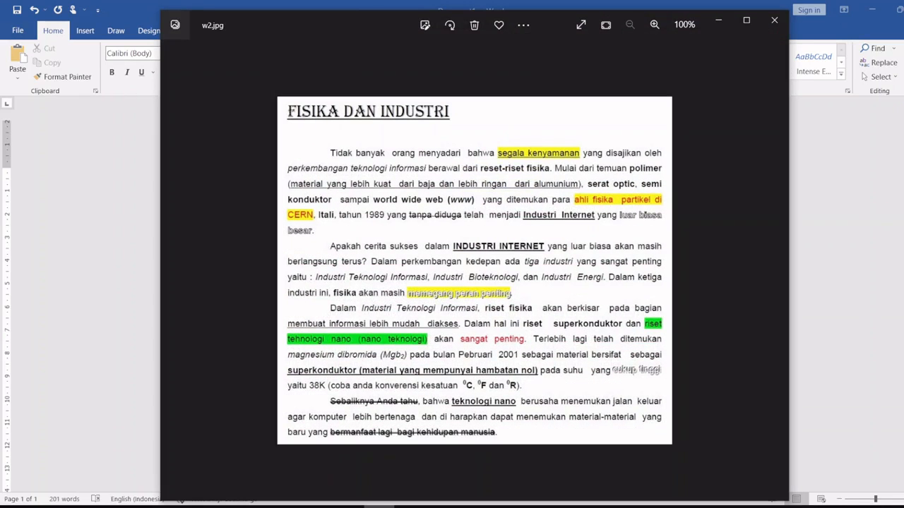
{"action": "left_click", "coordinate": [379, 507]}
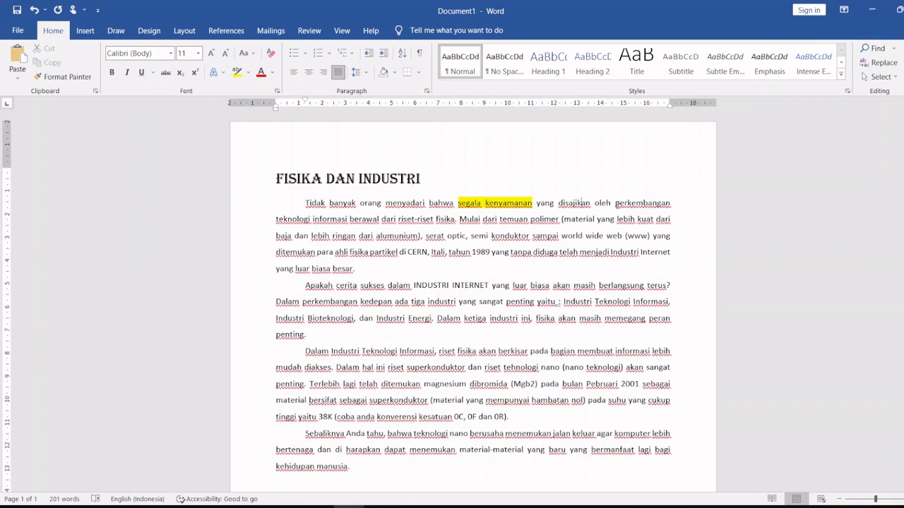
{"action": "left_click_drag", "start_coordinate": [614, 203], "coordinate": [349, 215]}
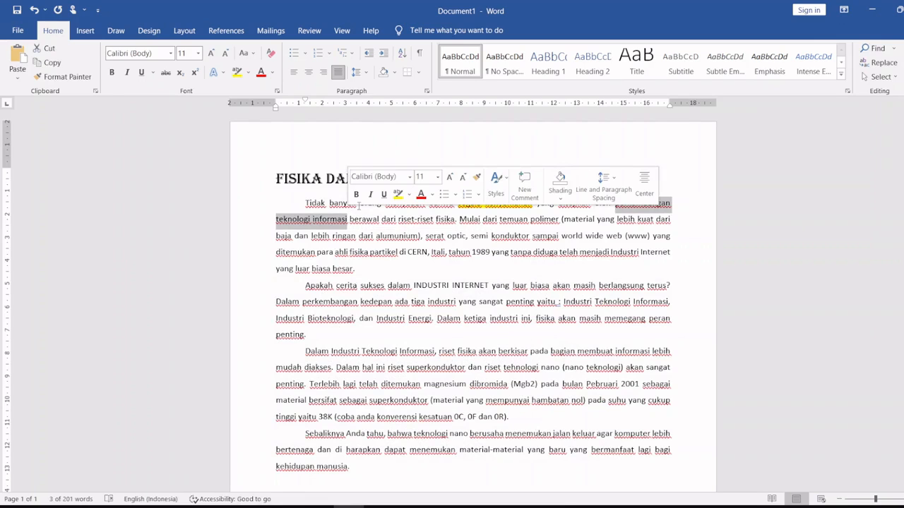
{"action": "left_click", "coordinate": [371, 195]}
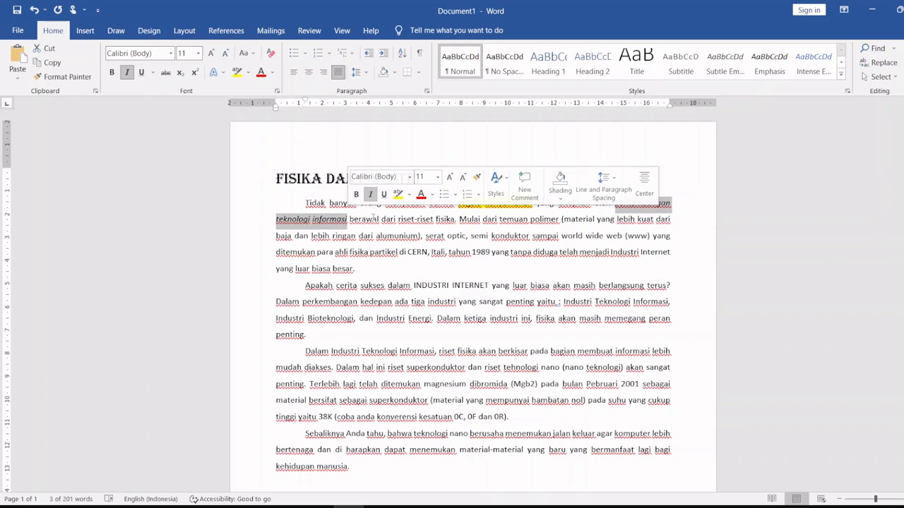
{"action": "left_click", "coordinate": [373, 219]}
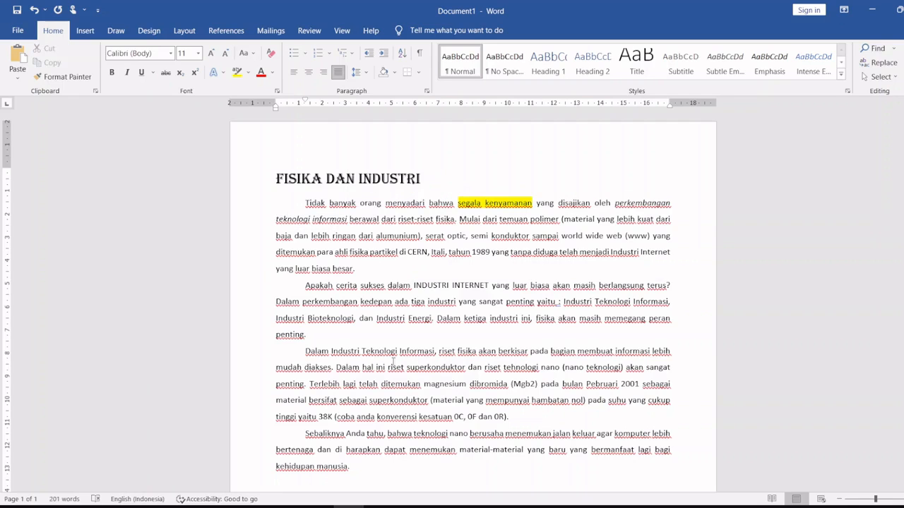
- Check the w2.jpg reference and bold "riset-riset fisika" in the first paragraph
{"action": "left_click", "coordinate": [379, 506]}
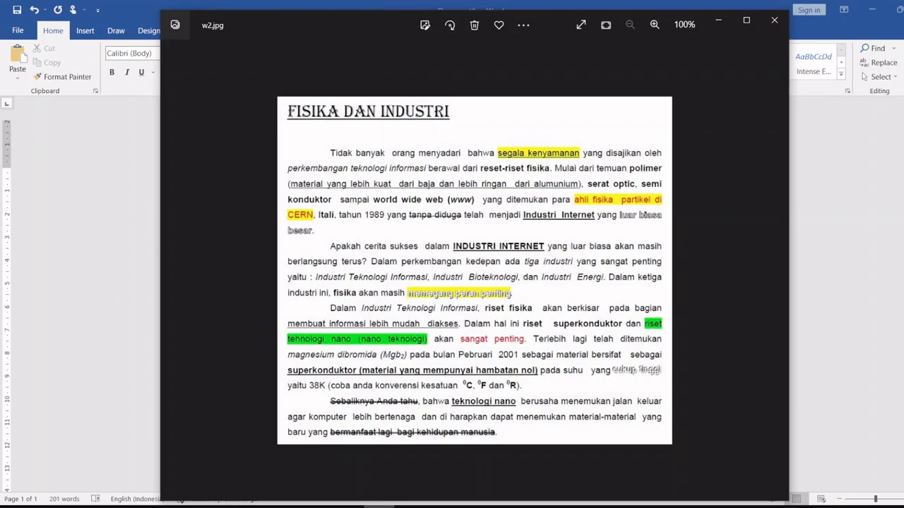
{"action": "left_click", "coordinate": [380, 507]}
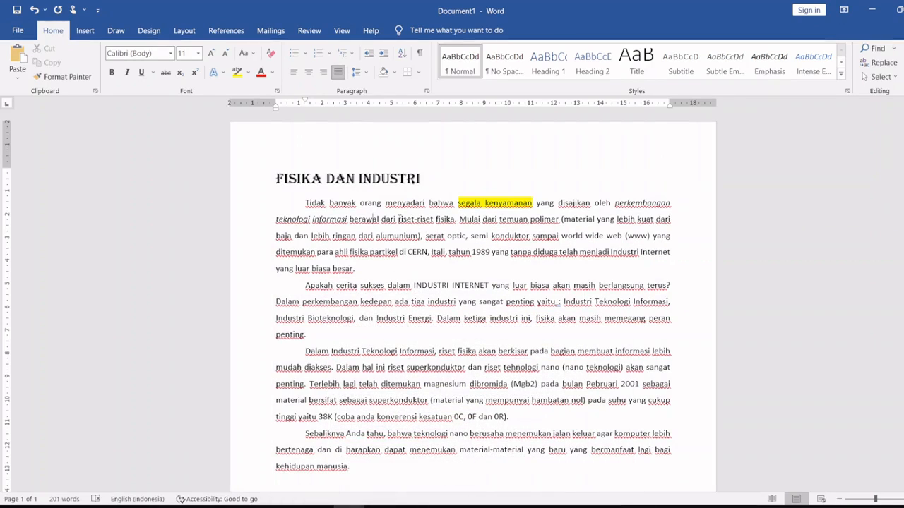
{"action": "left_click_drag", "start_coordinate": [399, 220], "coordinate": [446, 221]}
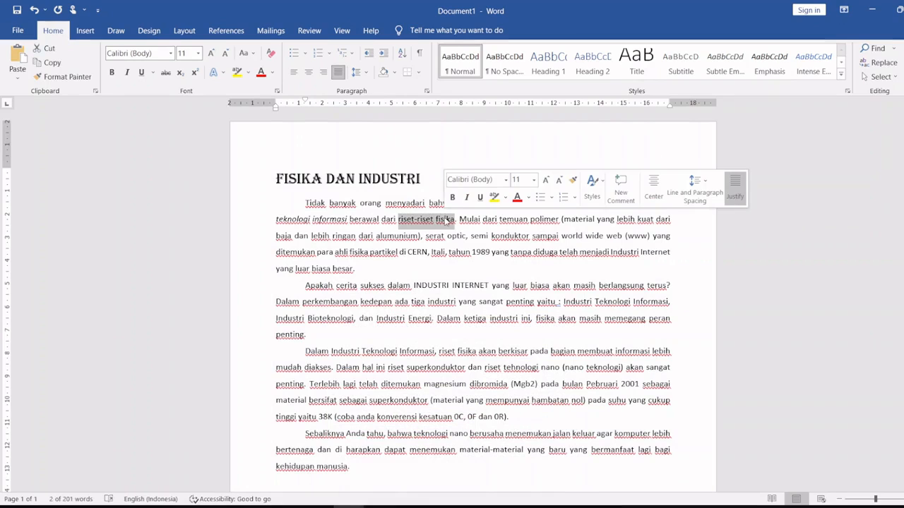
{"action": "left_click", "coordinate": [453, 197]}
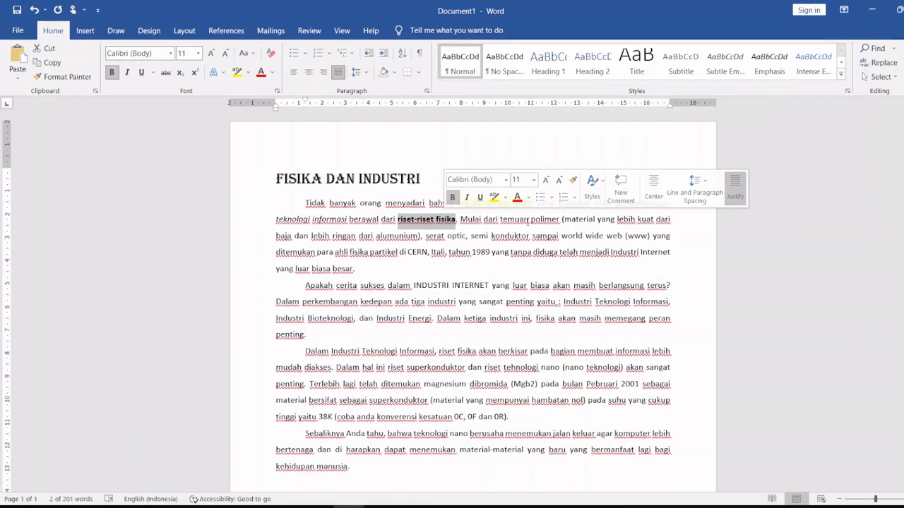
- Bold "polimer" and underline "material yang lebih kuat dari baja dan lebih ringan dari alumunium" inside the parentheses that follow it
{"action": "left_click_drag", "start_coordinate": [531, 219], "coordinate": [559, 219]}
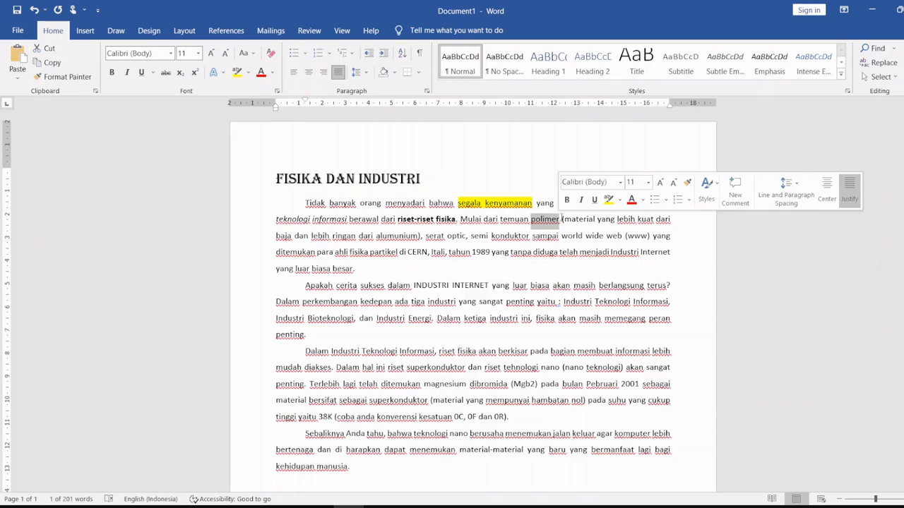
{"action": "left_click", "coordinate": [565, 204]}
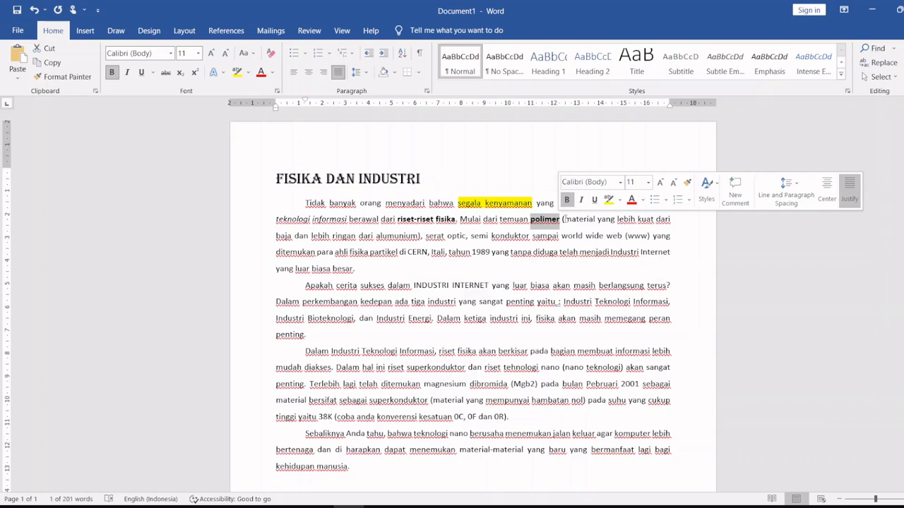
{"action": "left_click_drag", "start_coordinate": [563, 219], "coordinate": [417, 240]}
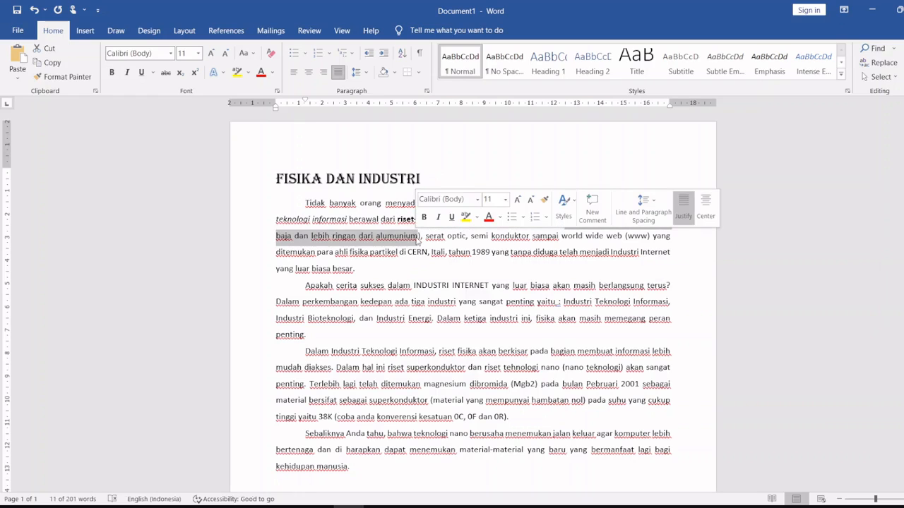
{"action": "left_click", "coordinate": [452, 217]}
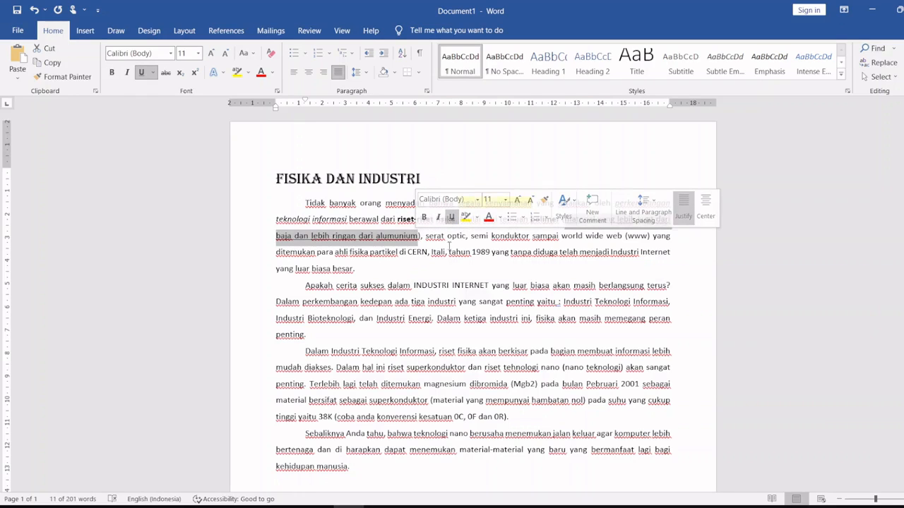
- Check the w2.jpg reference and bold "serat optic", "semi konduktor" and "world wide web (www)" in the first paragraph
{"action": "left_click", "coordinate": [381, 507]}
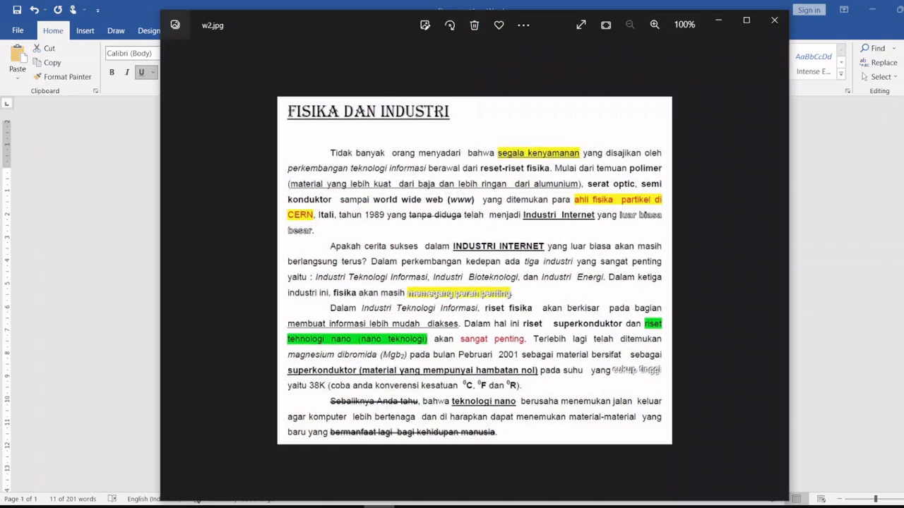
{"action": "left_click", "coordinate": [381, 507]}
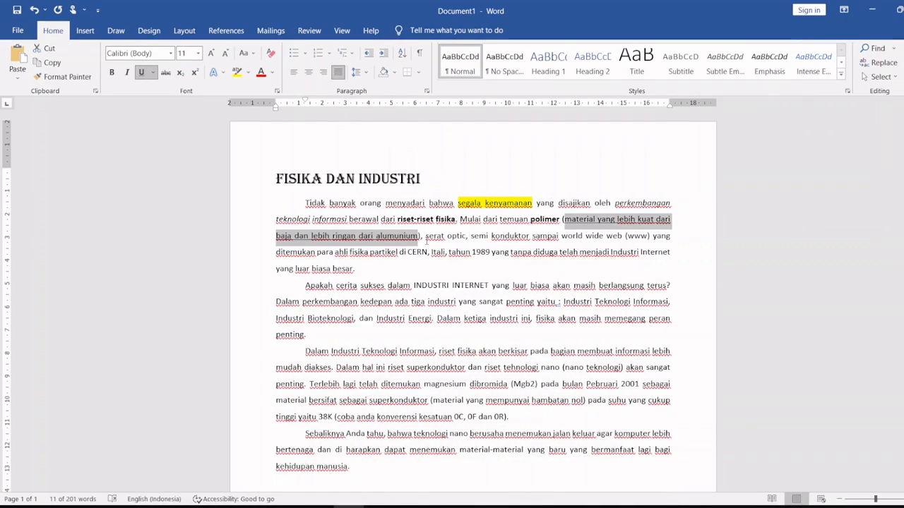
{"action": "left_click_drag", "start_coordinate": [426, 236], "coordinate": [466, 237]}
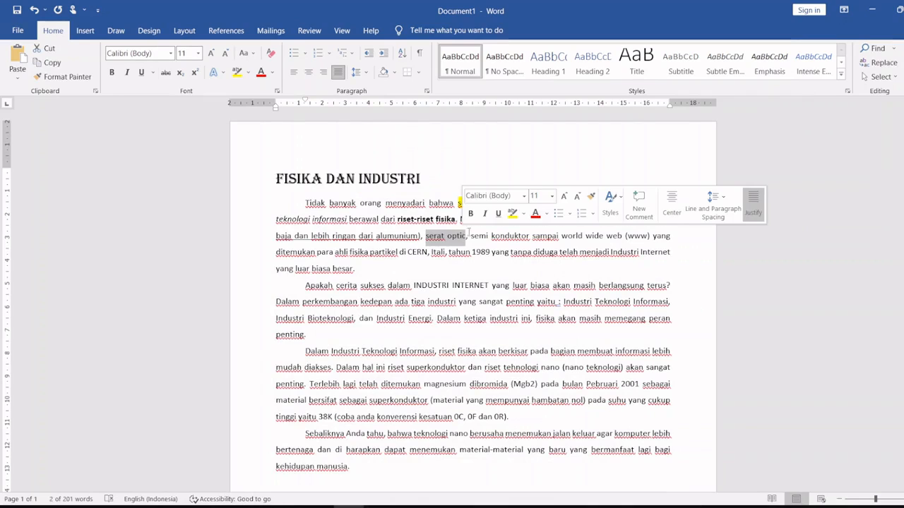
{"action": "left_click", "coordinate": [471, 213]}
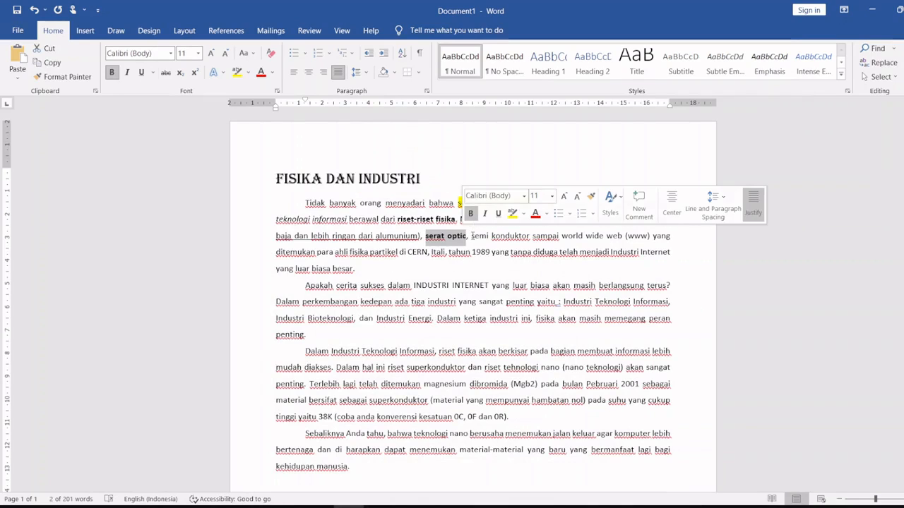
{"action": "left_click_drag", "start_coordinate": [471, 236], "coordinate": [532, 236]}
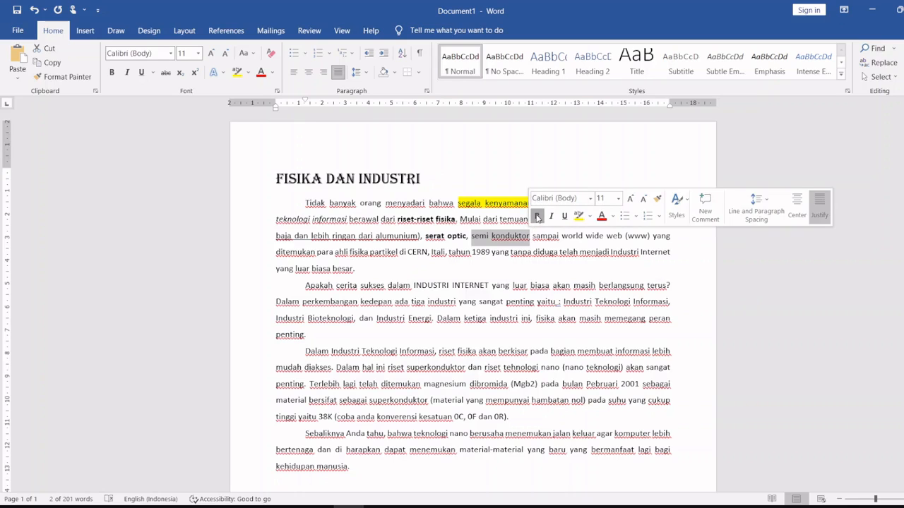
{"action": "left_click", "coordinate": [537, 217]}
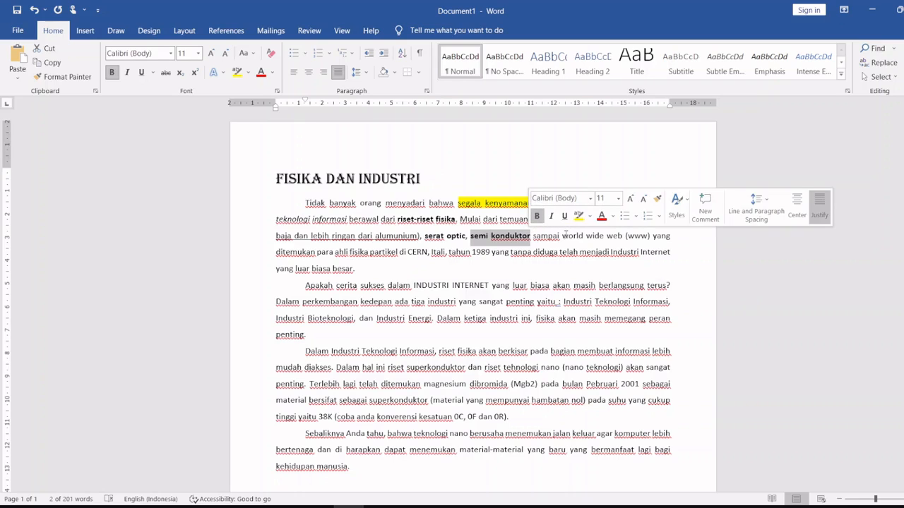
{"action": "left_click_drag", "start_coordinate": [562, 236], "coordinate": [651, 236]}
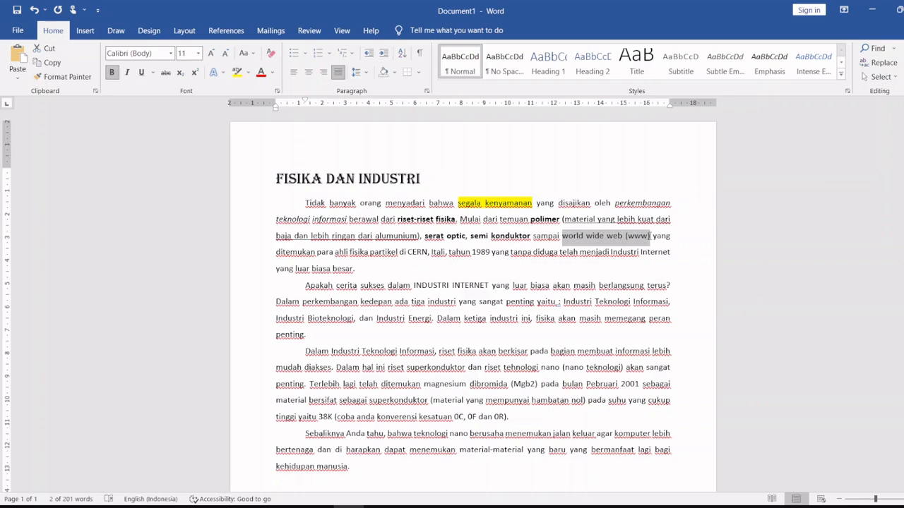
{"action": "left_click", "coordinate": [644, 215]}
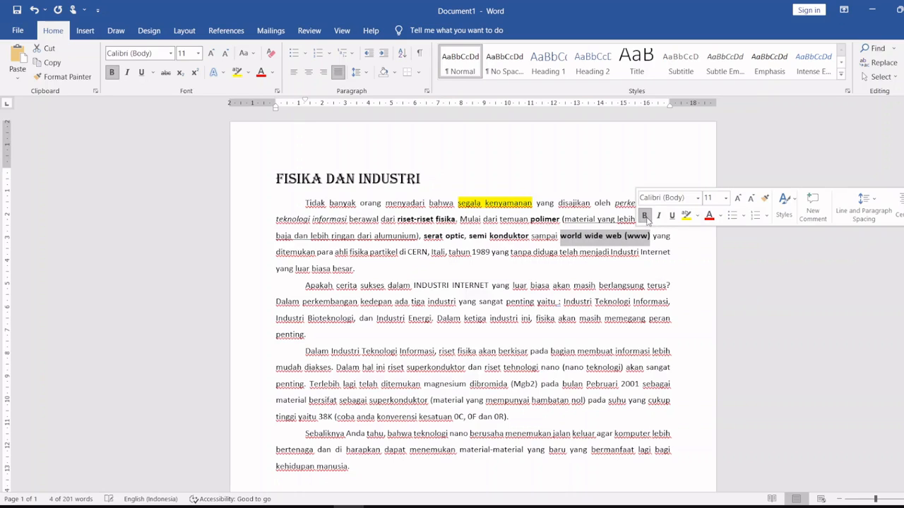
- Check the w2.jpg reference and italicize "www" inside the parentheses in the first paragraph
{"action": "left_click", "coordinate": [378, 506]}
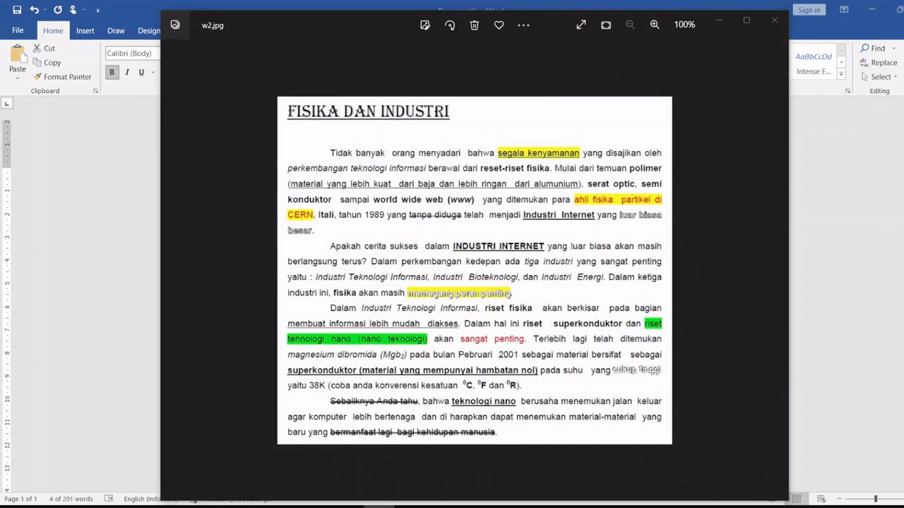
{"action": "left_click", "coordinate": [379, 507]}
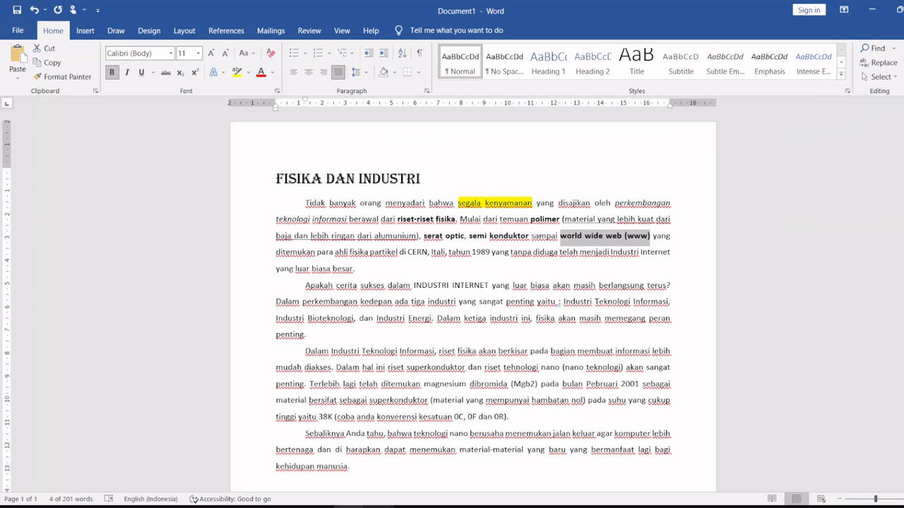
{"action": "double_click", "coordinate": [644, 235]}
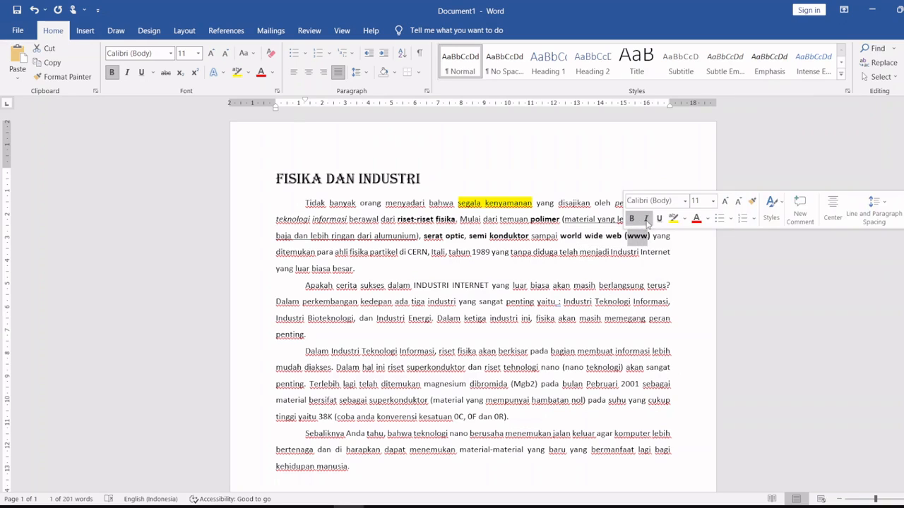
{"action": "left_click", "coordinate": [645, 219]}
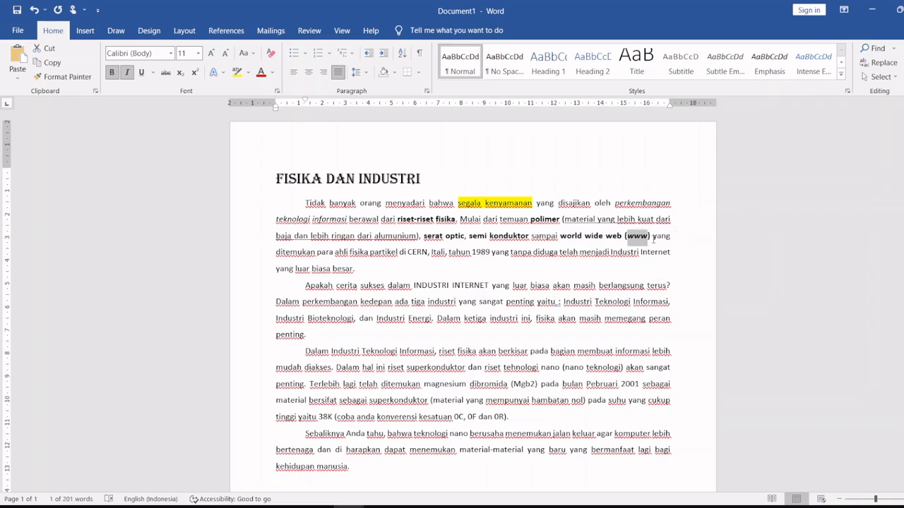
{"action": "left_click", "coordinate": [653, 238]}
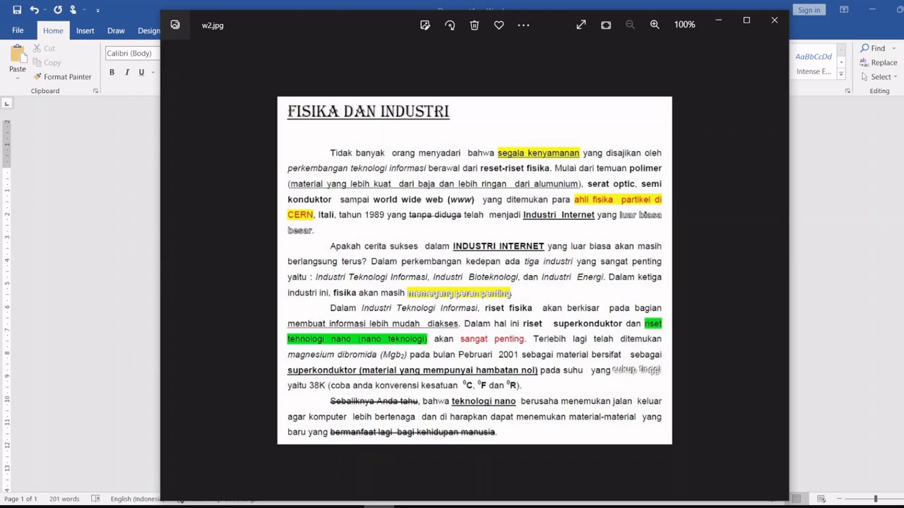
- Format "ahli fisika partikel di CERN" in the first paragraph as bold red text with yellow highlighting
{"action": "left_click", "coordinate": [380, 506]}
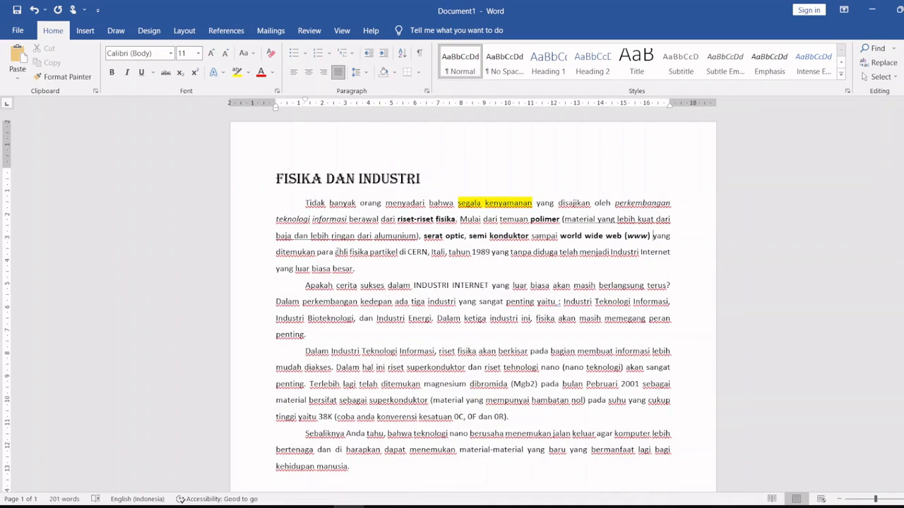
{"action": "left_click_drag", "start_coordinate": [336, 252], "coordinate": [420, 256]}
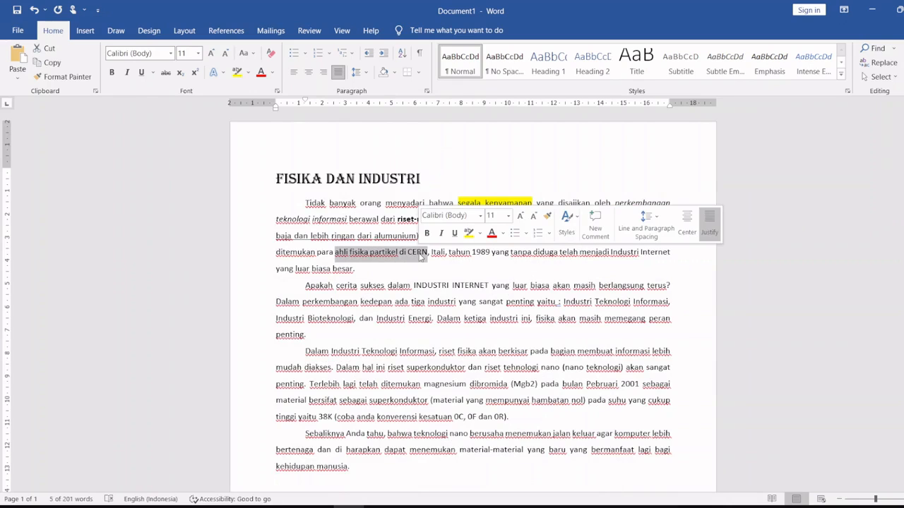
{"action": "left_click", "coordinate": [427, 239]}
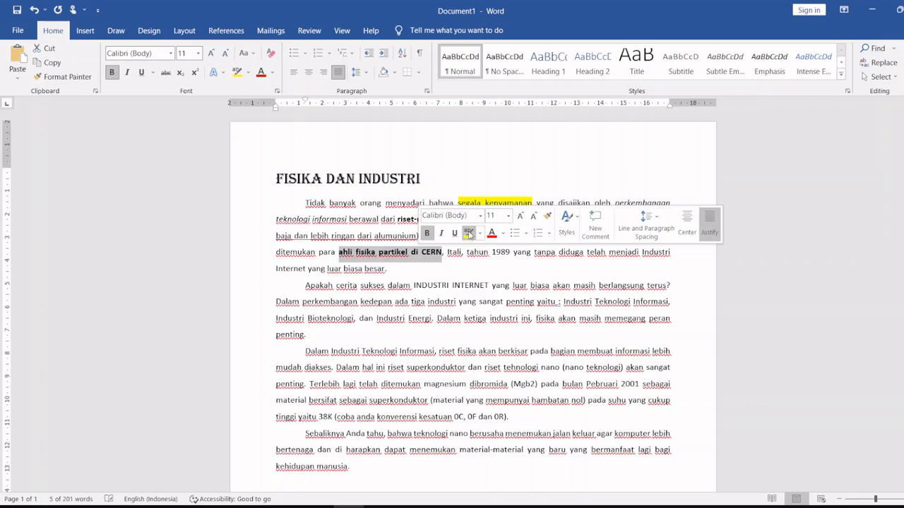
{"action": "left_click", "coordinate": [504, 234]}
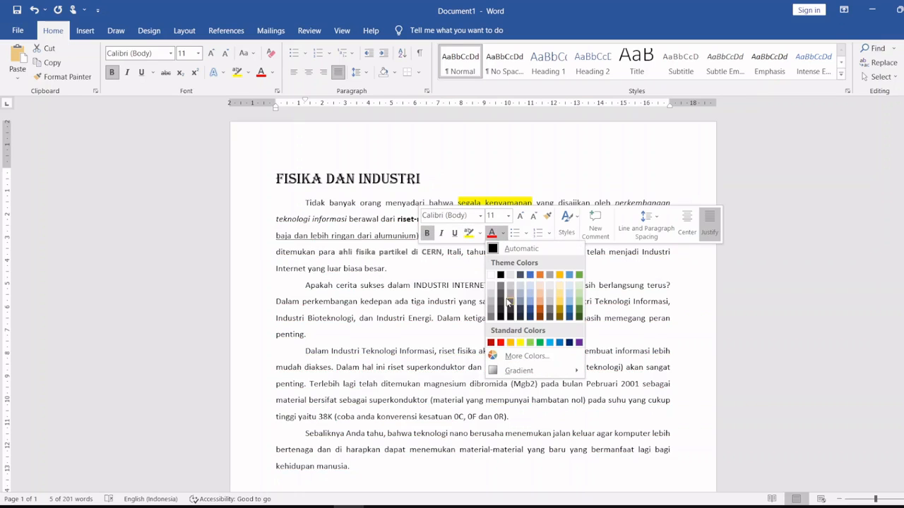
{"action": "left_click", "coordinate": [501, 343]}
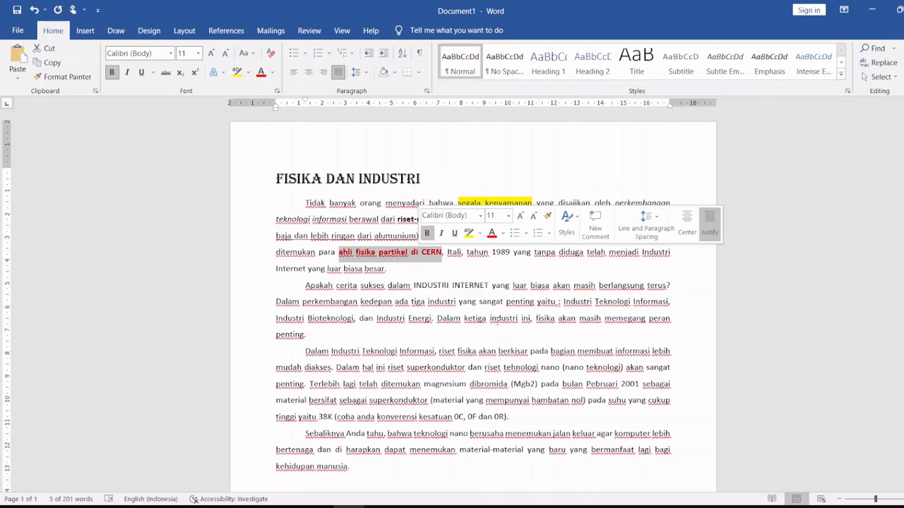
{"action": "left_click", "coordinate": [480, 234]}
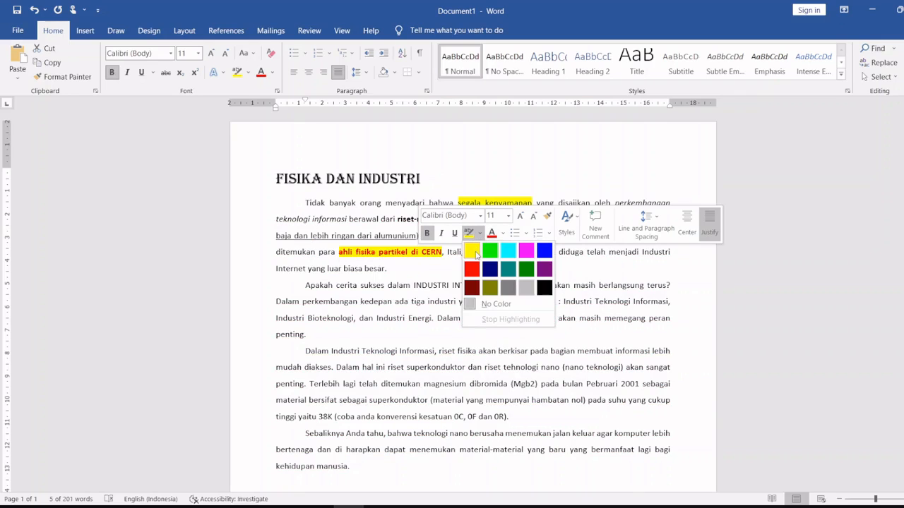
{"action": "left_click", "coordinate": [472, 252]}
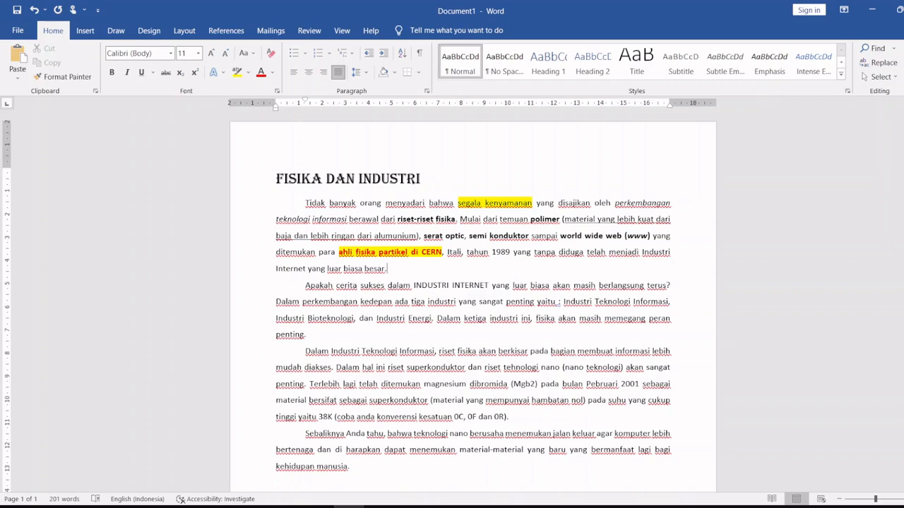
- Check the w2.jpg reference and apply strikethrough to "tanpa diduga" in the first paragraph
{"action": "left_click", "coordinate": [379, 505]}
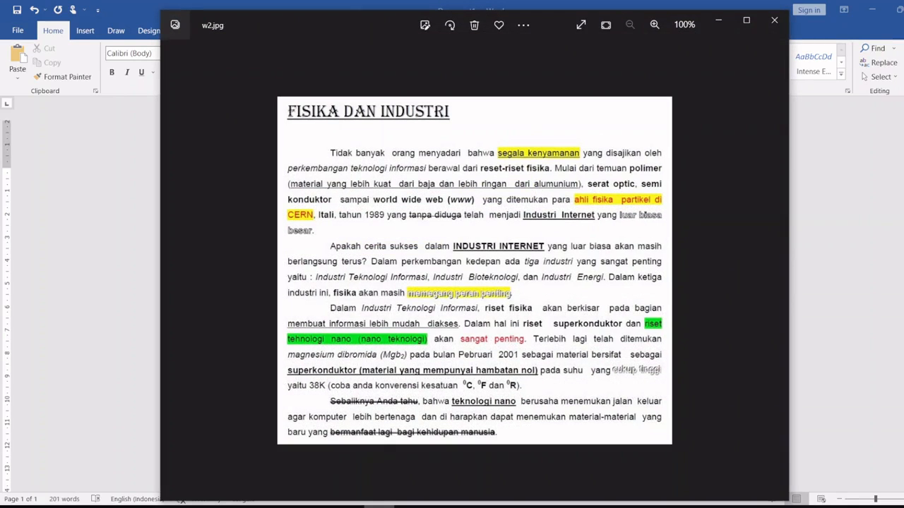
{"action": "left_click", "coordinate": [379, 506]}
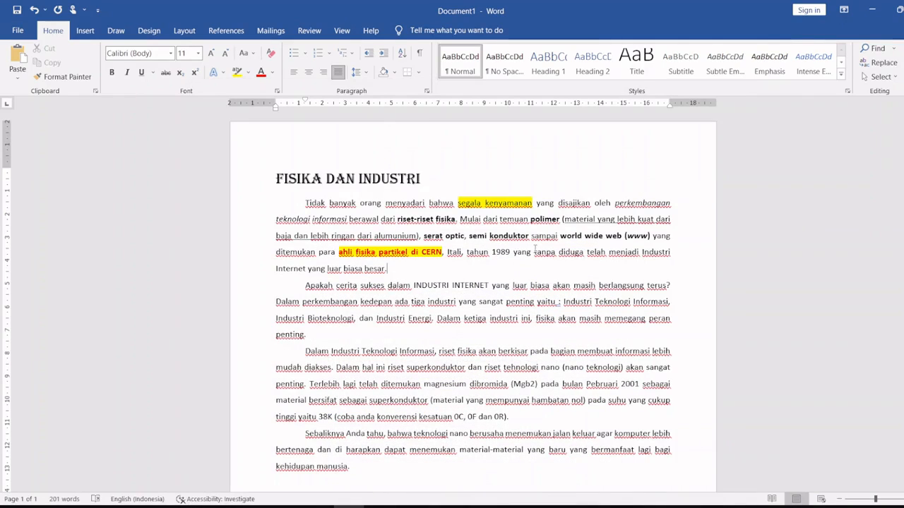
{"action": "left_click_drag", "start_coordinate": [534, 252], "coordinate": [586, 253]}
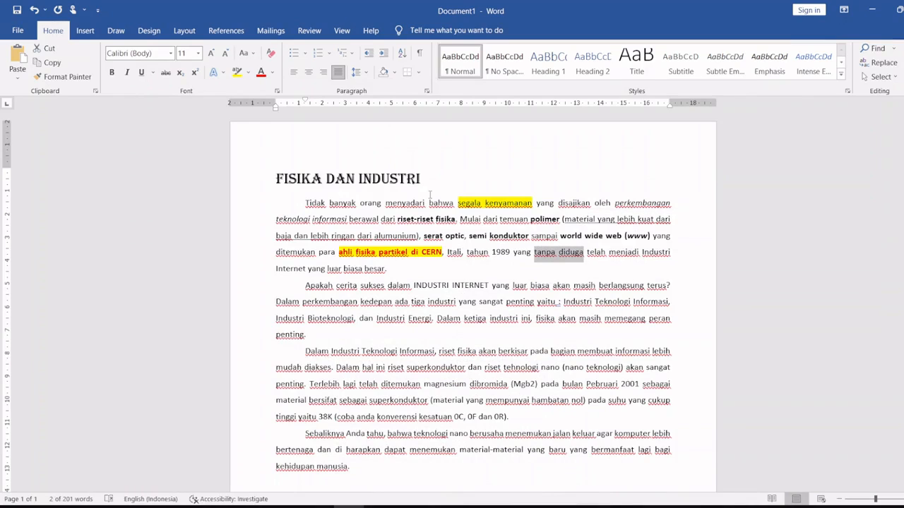
{"action": "left_click", "coordinate": [167, 73]}
{"action": "left_click", "coordinate": [392, 271]}
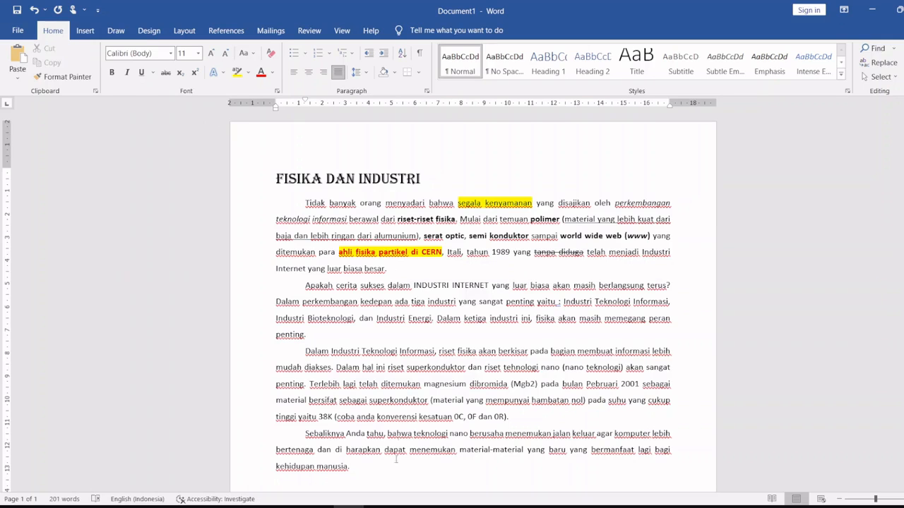
- Check the w2.jpg reference and make "Industri Internet" in the first paragraph bold and underlined
{"action": "left_click", "coordinate": [379, 507]}
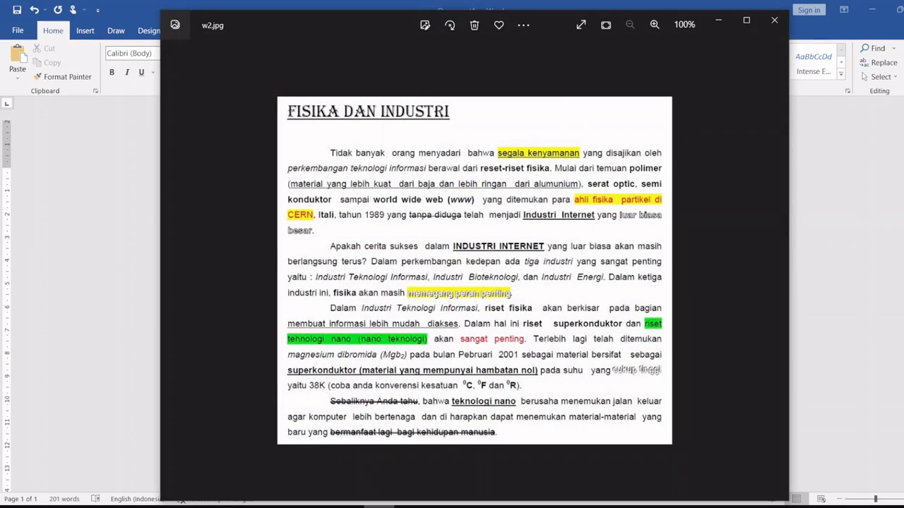
{"action": "left_click", "coordinate": [379, 506]}
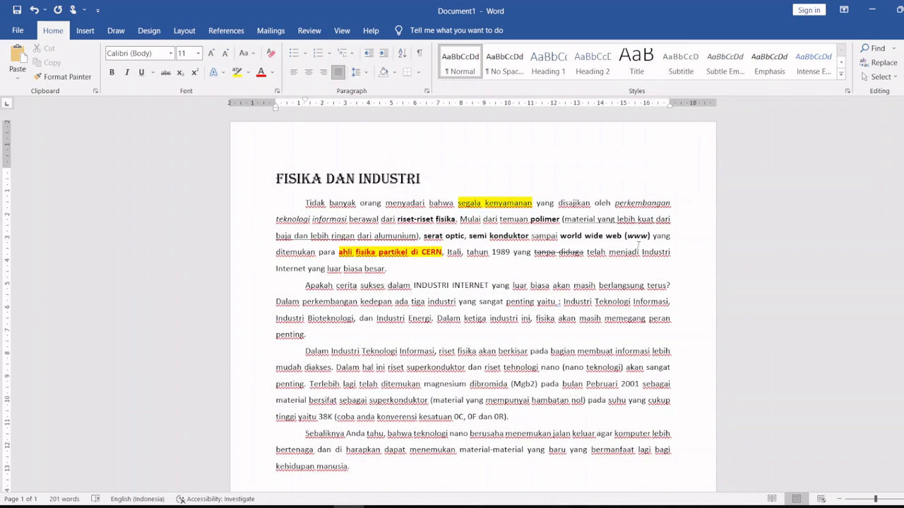
{"action": "left_click_drag", "start_coordinate": [642, 252], "coordinate": [307, 272]}
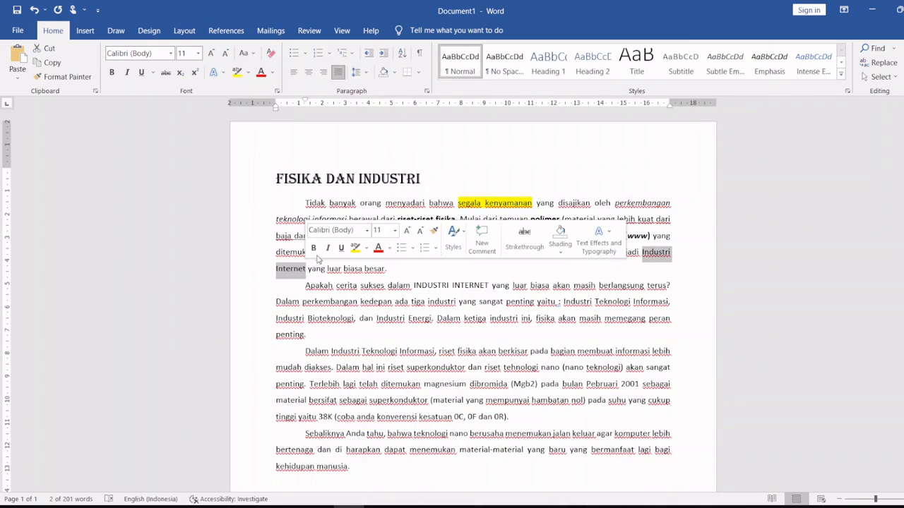
{"action": "left_click", "coordinate": [314, 248]}
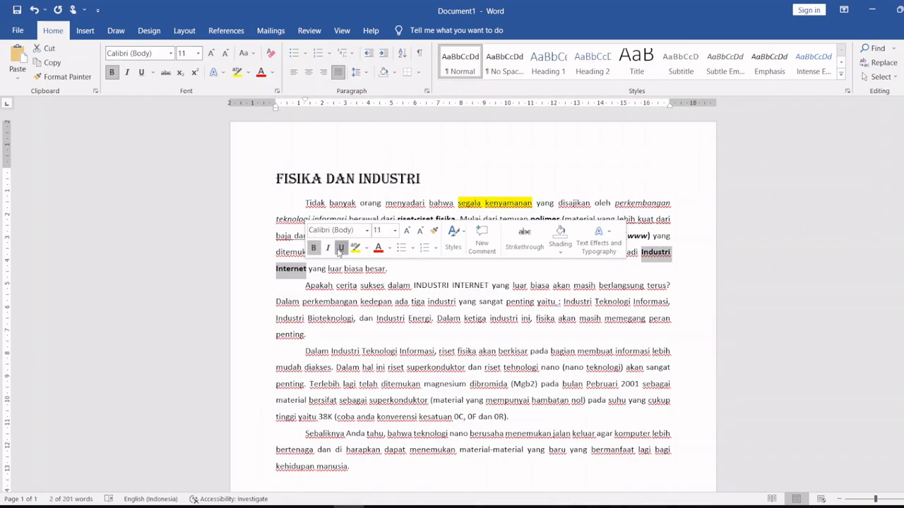
{"action": "left_click", "coordinate": [341, 247]}
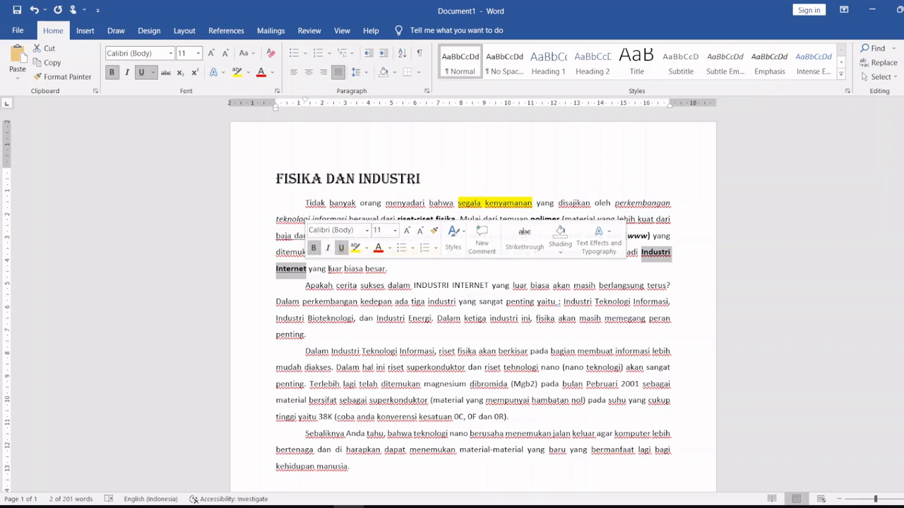
- Apply the black text effect with white outline and hard shadow to "luar biasa besar" in the first paragraph
{"action": "left_click_drag", "start_coordinate": [328, 269], "coordinate": [385, 269]}
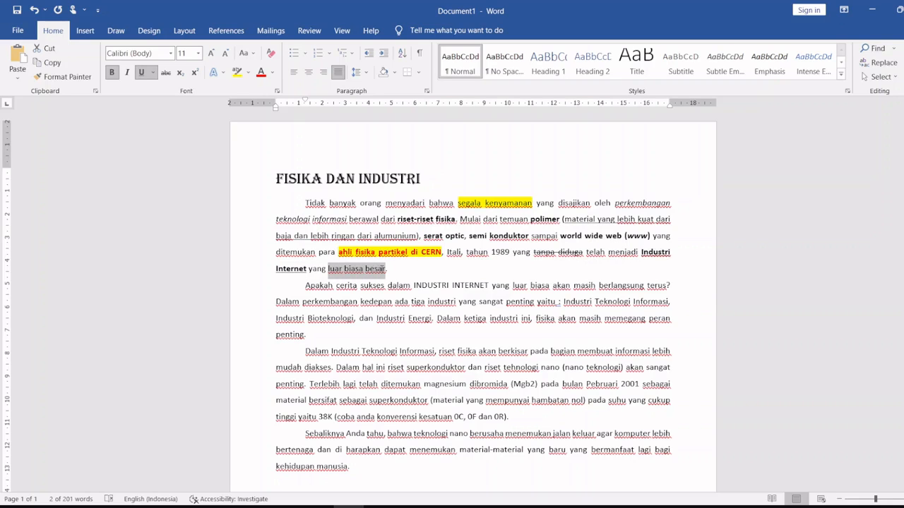
{"action": "left_click", "coordinate": [215, 72]}
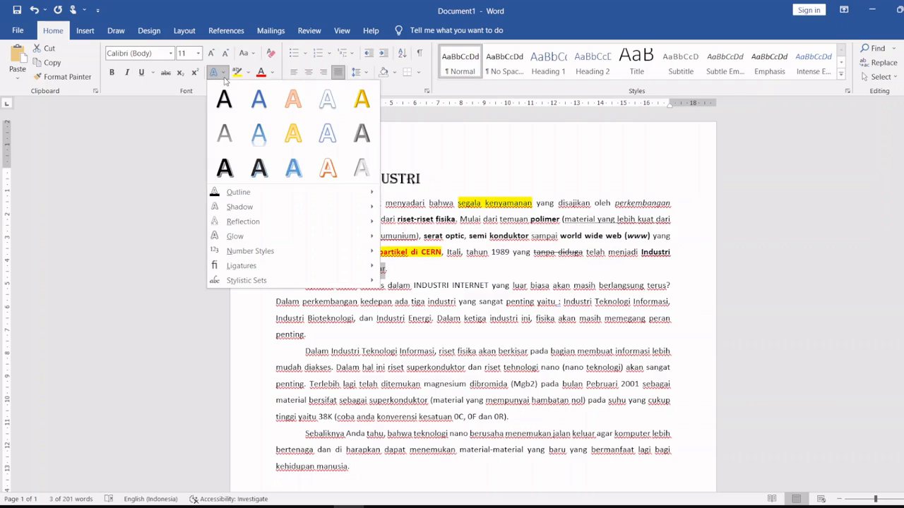
{"action": "left_click", "coordinate": [224, 167]}
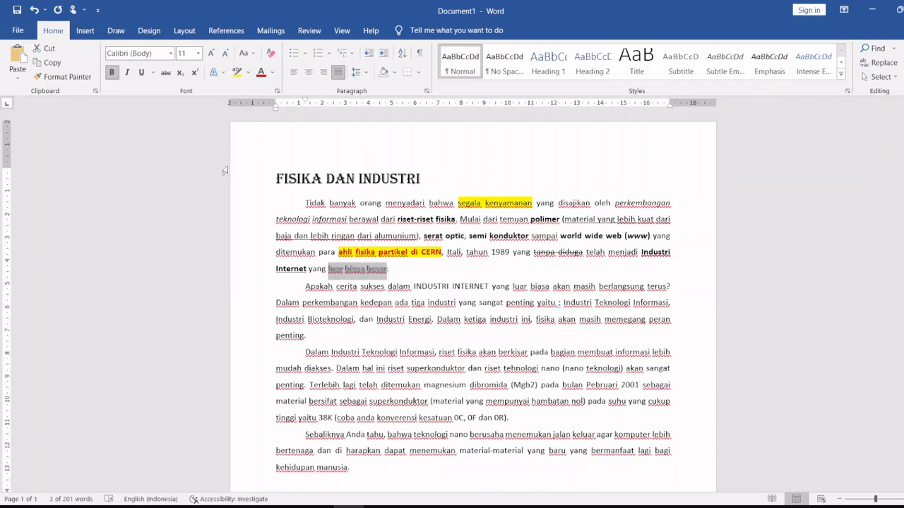
{"action": "left_click", "coordinate": [397, 271]}
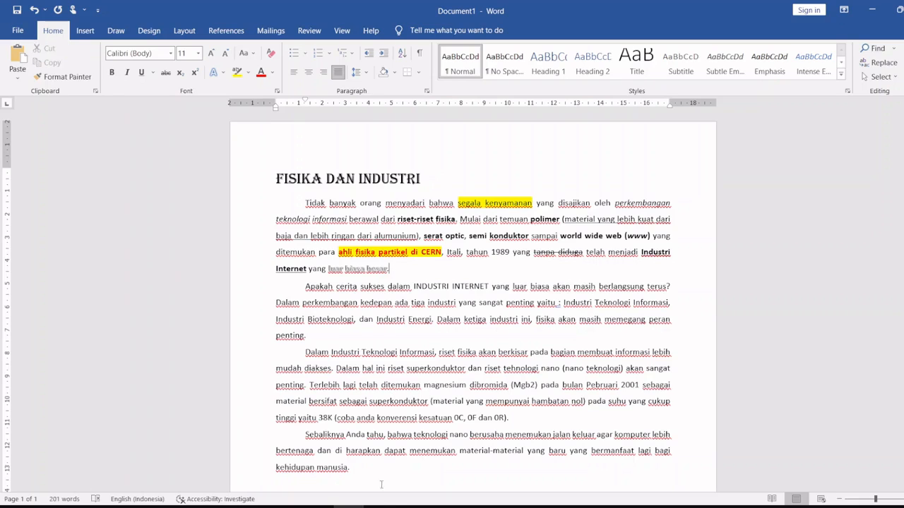
- Check the w2.jpg reference and make "INDUSTRI INTERNET" in the second paragraph bold and underlined
{"action": "left_click", "coordinate": [380, 507]}
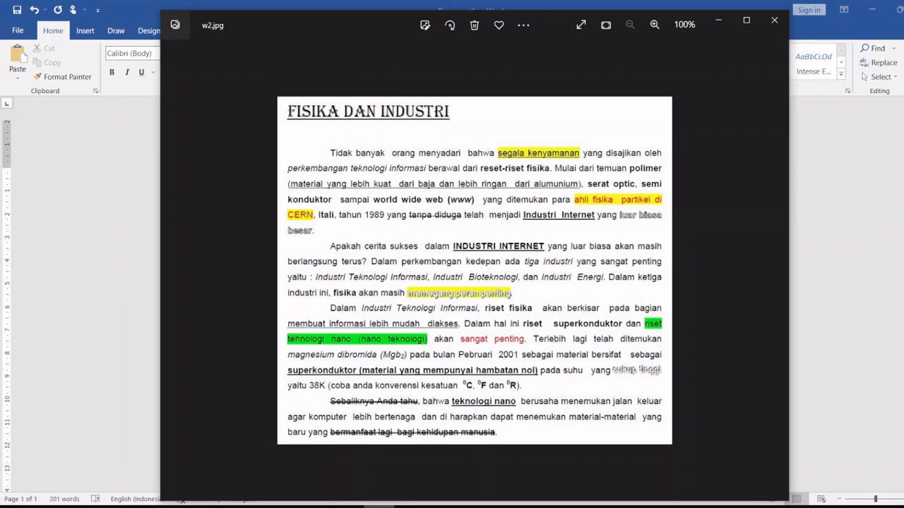
{"action": "left_click", "coordinate": [380, 506]}
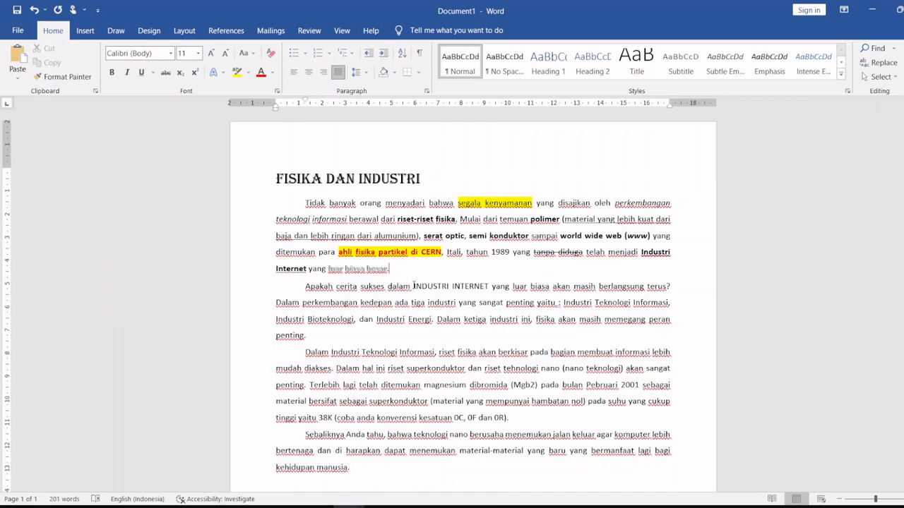
{"action": "left_click_drag", "start_coordinate": [414, 286], "coordinate": [489, 289]}
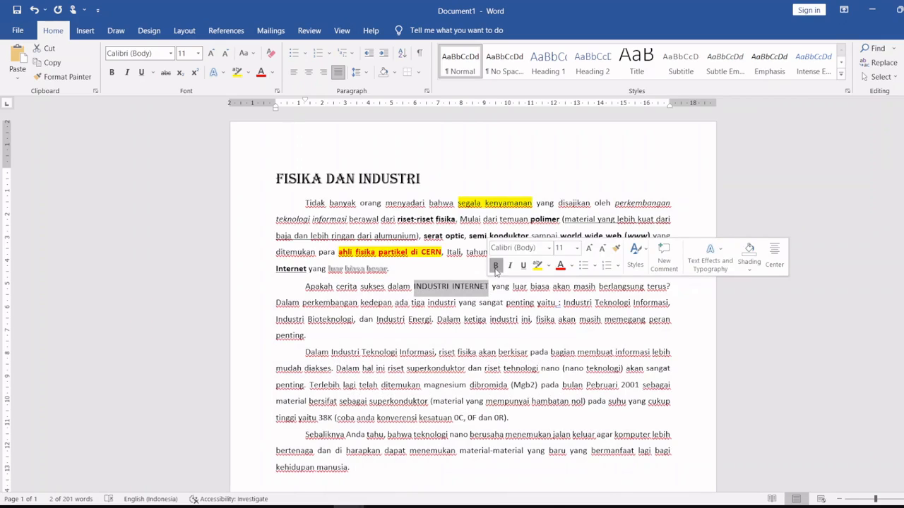
{"action": "left_click", "coordinate": [495, 265]}
{"action": "left_click", "coordinate": [523, 265]}
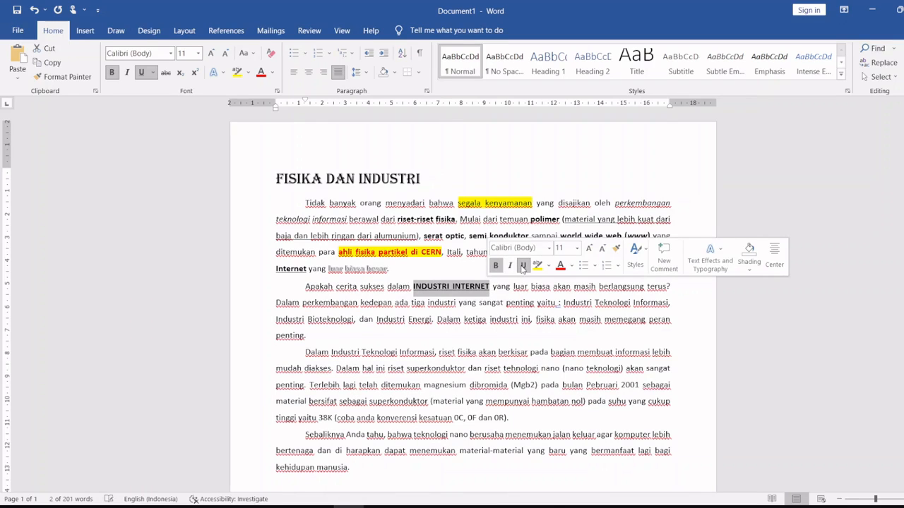
{"action": "left_click", "coordinate": [507, 295]}
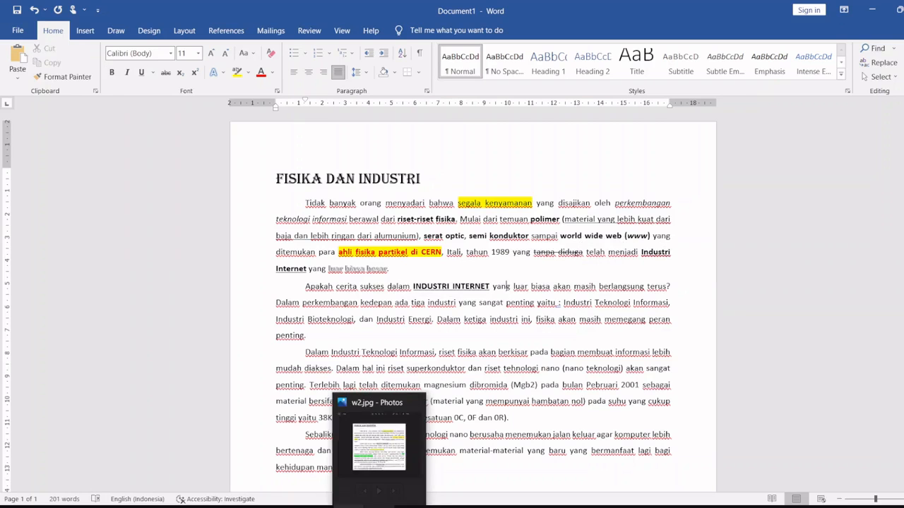
- Check the w2.jpg reference and italicize "tiga industri" in the second paragraph
{"action": "left_click", "coordinate": [381, 507]}
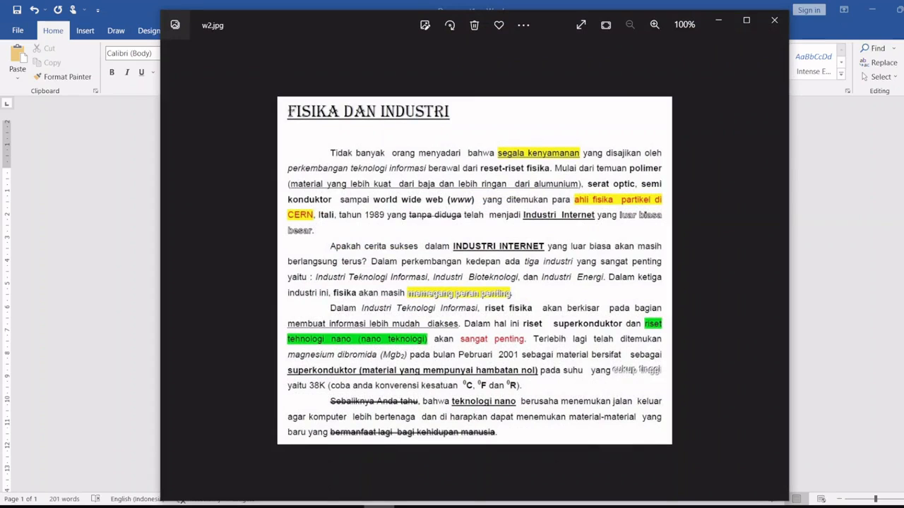
{"action": "left_click", "coordinate": [381, 507]}
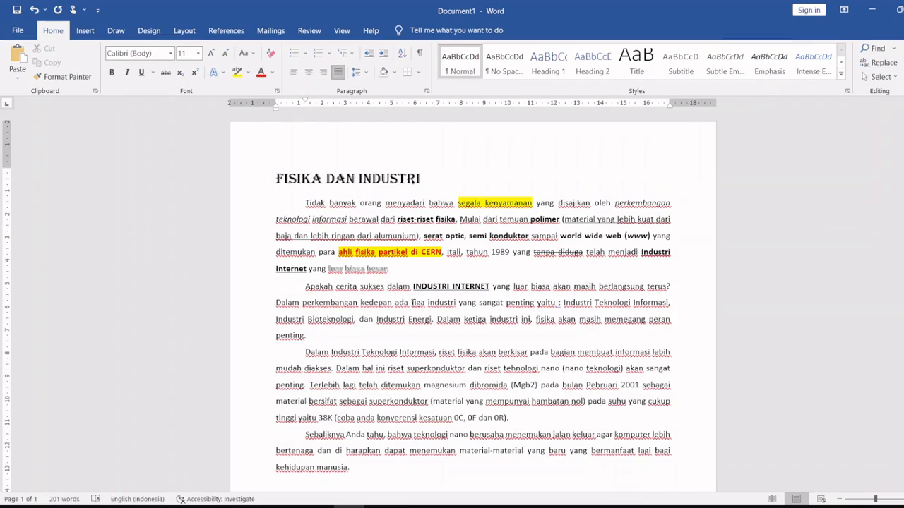
{"action": "left_click_drag", "start_coordinate": [411, 303], "coordinate": [455, 304]}
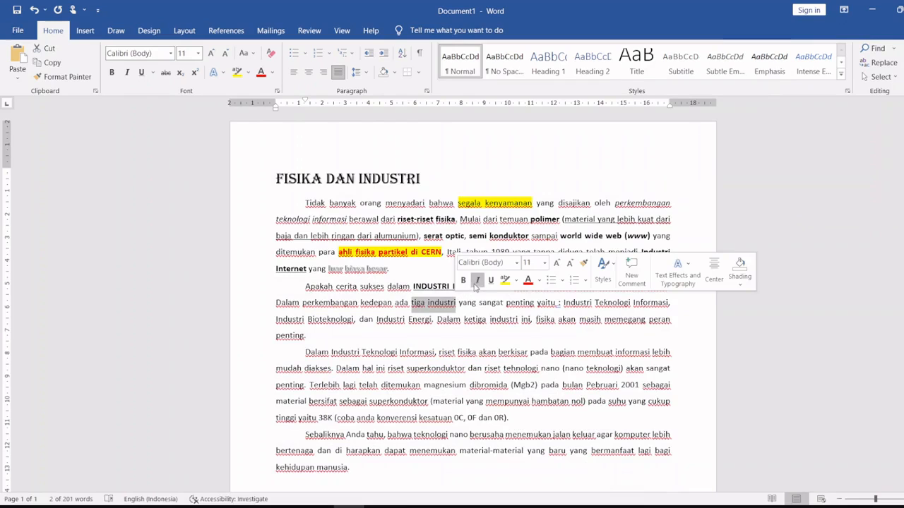
{"action": "left_click", "coordinate": [476, 281]}
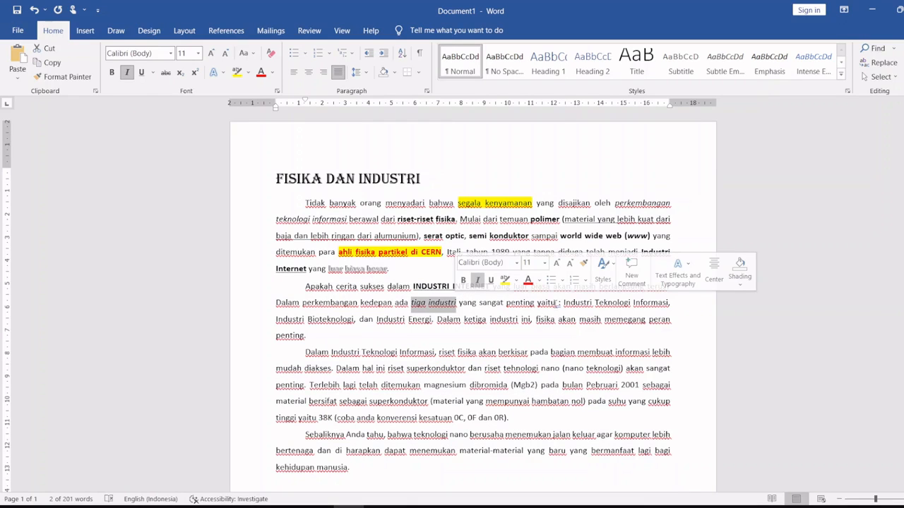
- Italicize "Industri Teknologi Informasi, Industri Bioteknologi" and "Industri Energi" in the second paragraph
{"action": "left_click", "coordinate": [564, 302]}
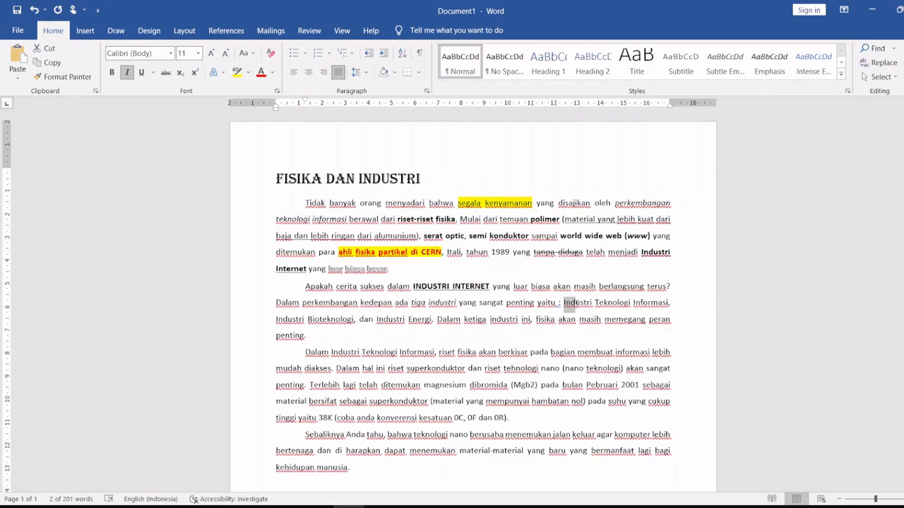
{"action": "left_click_drag", "start_coordinate": [565, 303], "coordinate": [356, 319]}
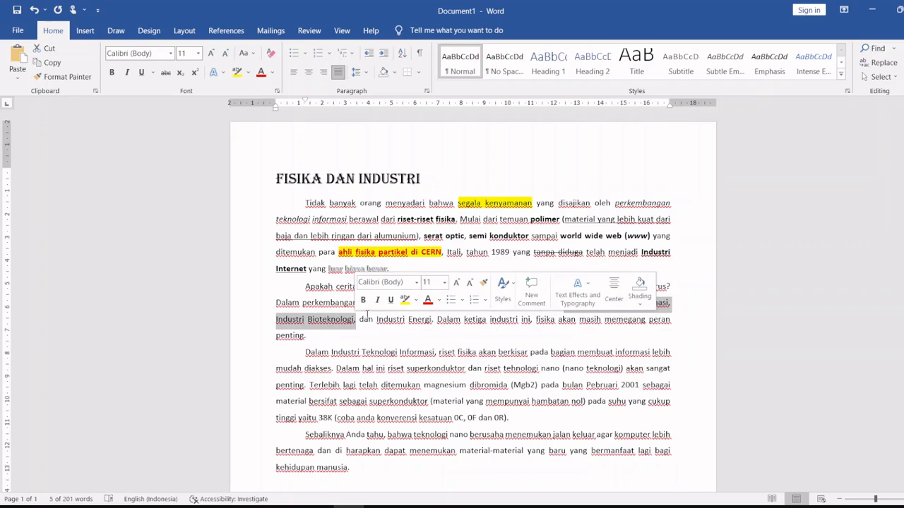
{"action": "left_click", "coordinate": [378, 300]}
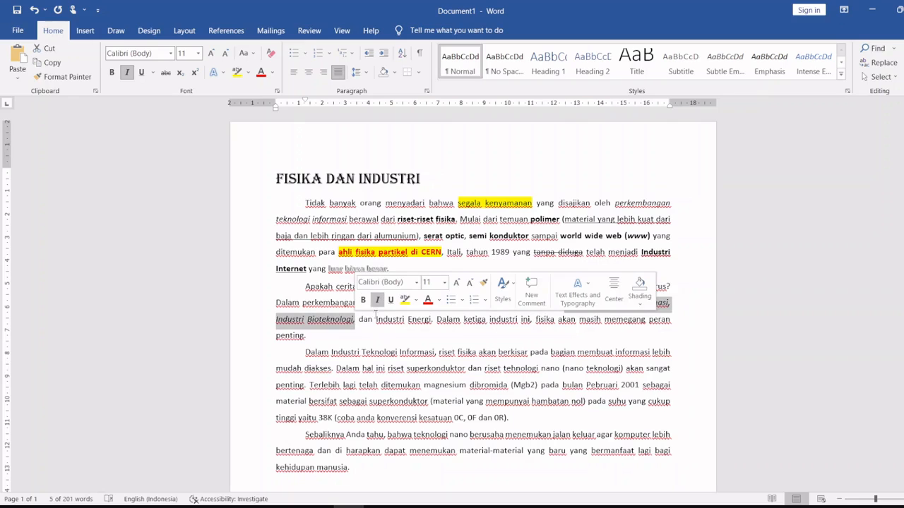
{"action": "left_click", "coordinate": [381, 319]}
{"action": "left_click_drag", "start_coordinate": [387, 319], "coordinate": [431, 319]}
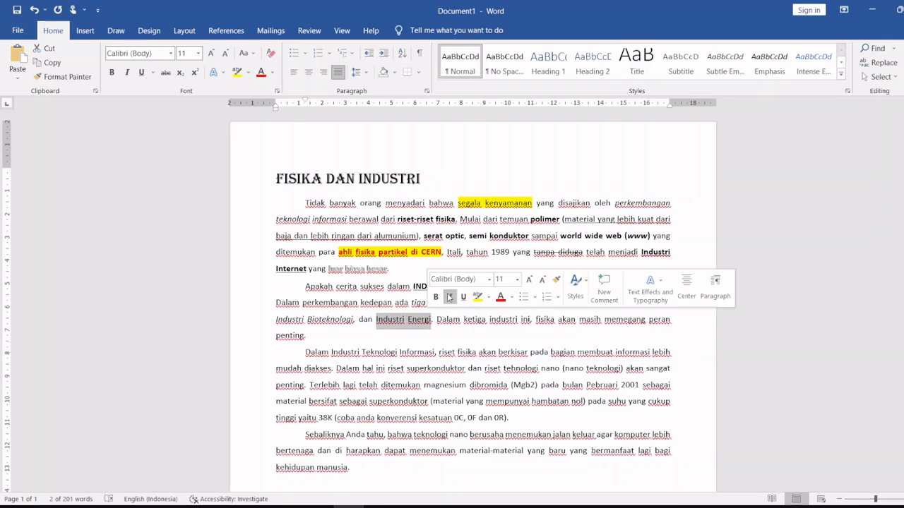
{"action": "left_click", "coordinate": [448, 297]}
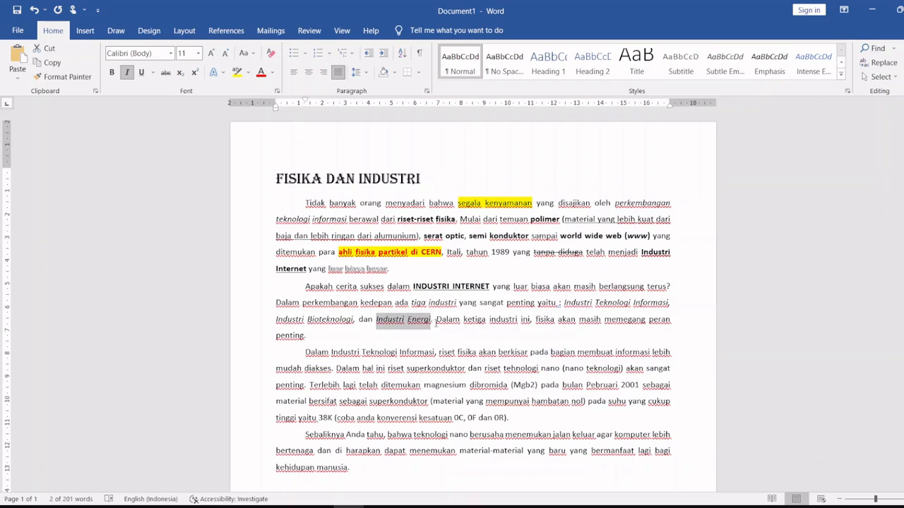
{"action": "left_click", "coordinate": [435, 320]}
- Check the w2.jpg reference and bold "fisika" in the second paragraph
{"action": "left_click", "coordinate": [379, 507]}
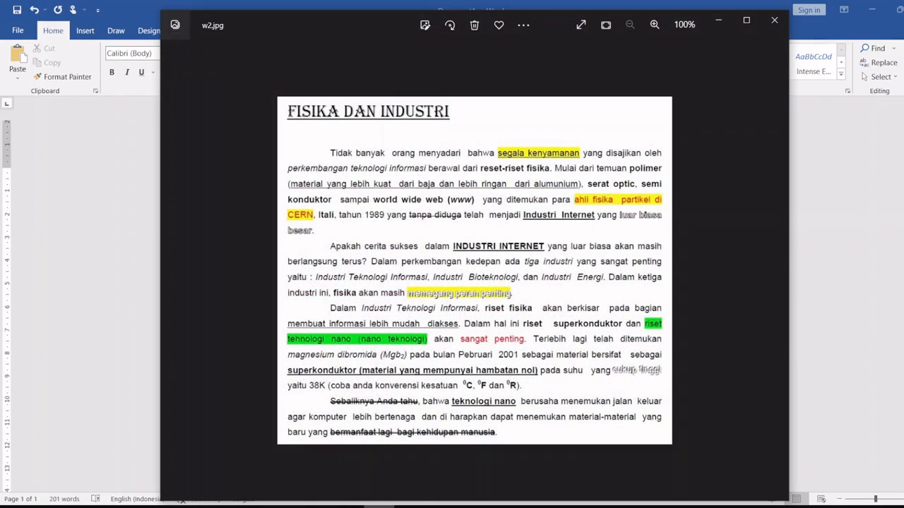
{"action": "left_click", "coordinate": [379, 507]}
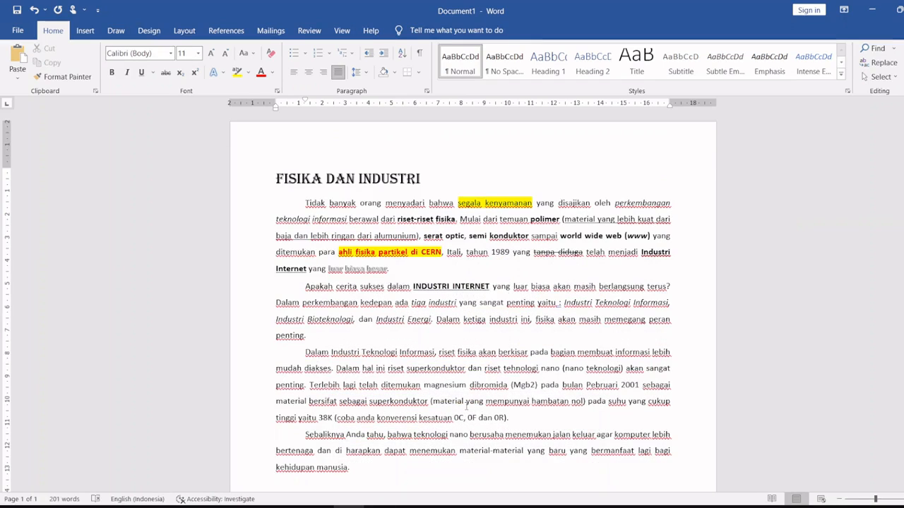
{"action": "double_click", "coordinate": [544, 320]}
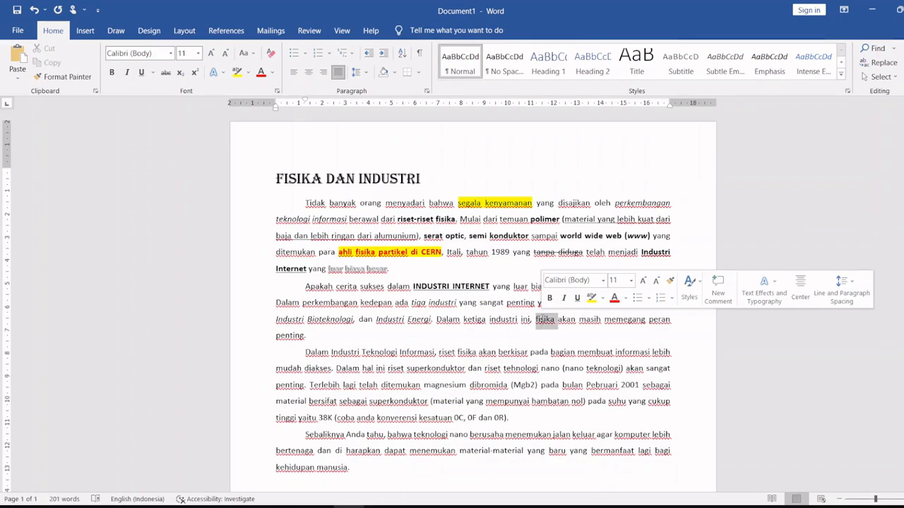
{"action": "left_click", "coordinate": [550, 298]}
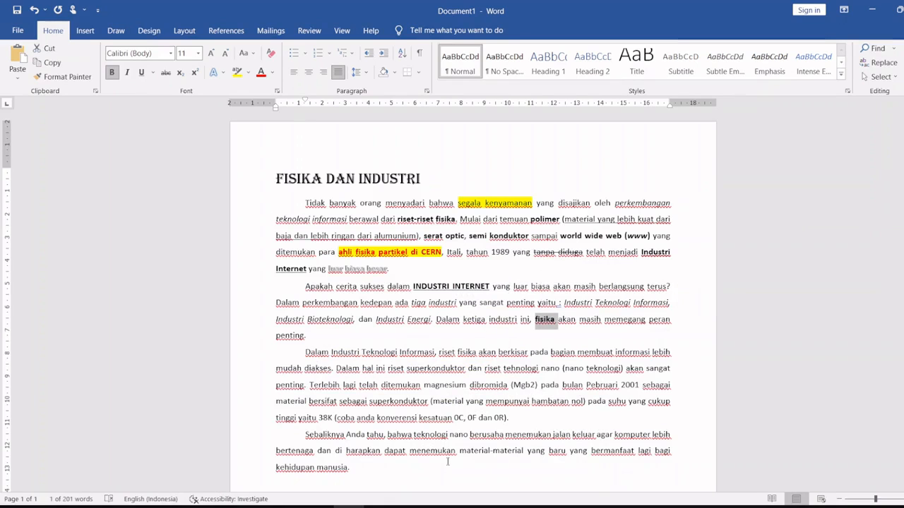
- Check the w2.jpg reference and give "memegang peran penting" the black text effect with white outline and hard shadow plus yellow highlighting
{"action": "left_click", "coordinate": [379, 507]}
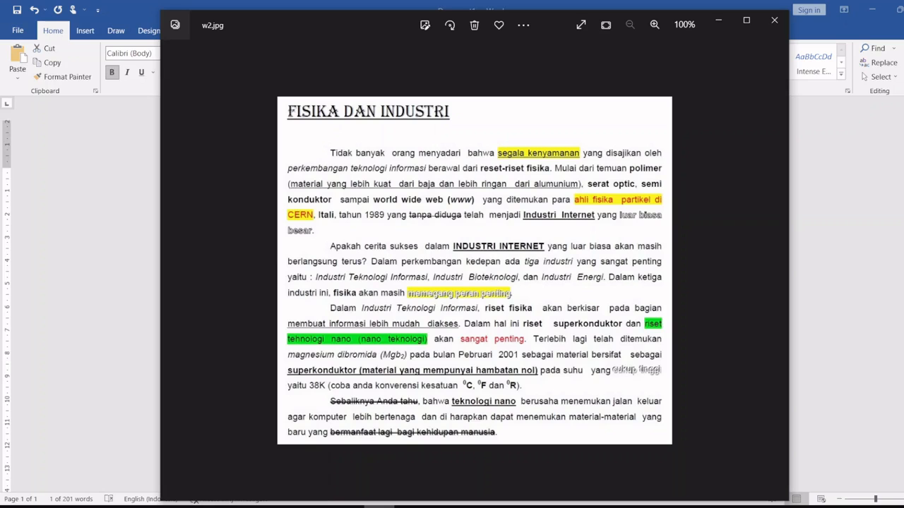
{"action": "left_click", "coordinate": [379, 507]}
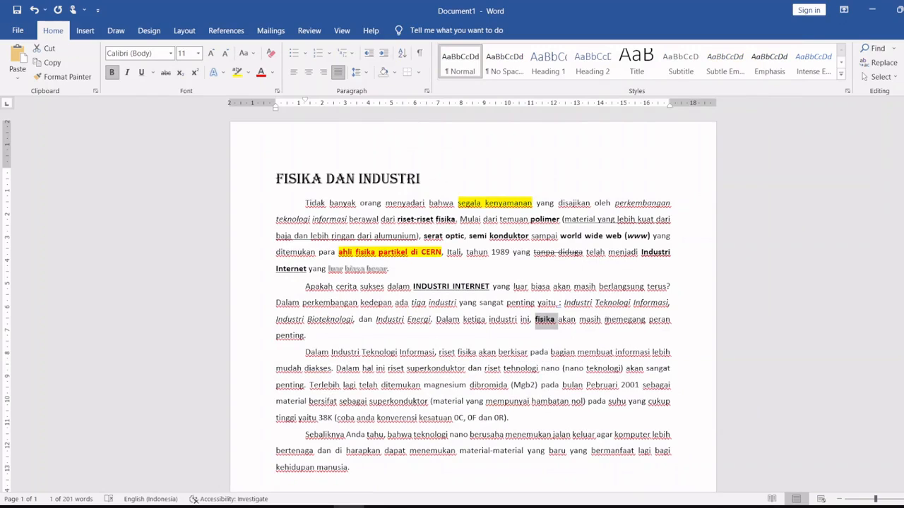
{"action": "left_click_drag", "start_coordinate": [604, 319], "coordinate": [434, 337]}
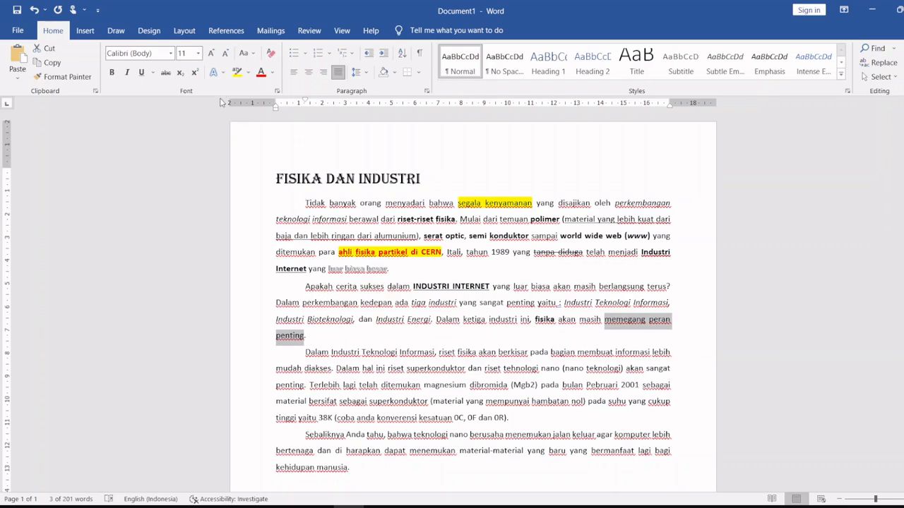
{"action": "left_click", "coordinate": [215, 72]}
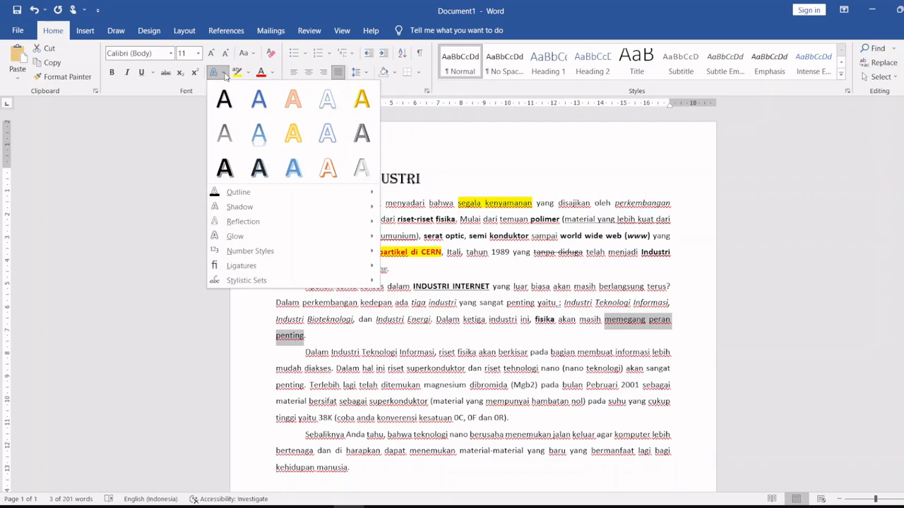
{"action": "left_click", "coordinate": [225, 168]}
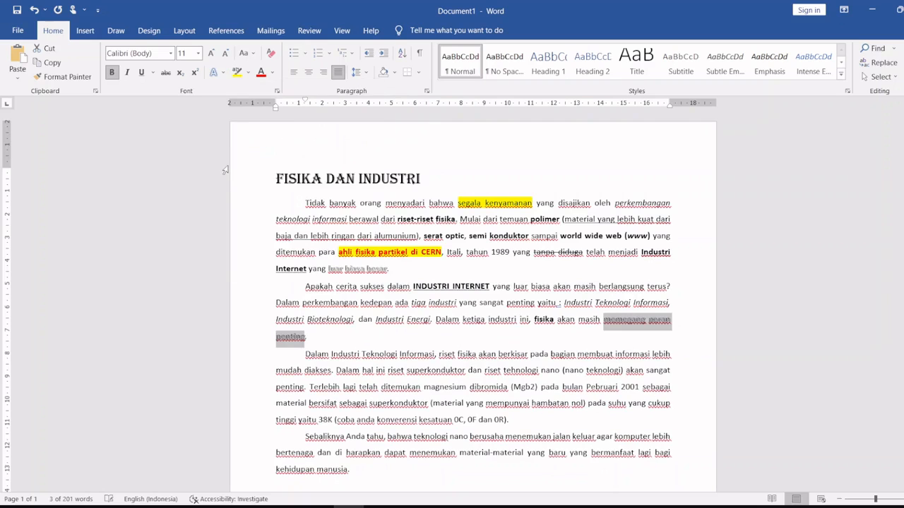
{"action": "left_click", "coordinate": [249, 74]}
{"action": "left_click", "coordinate": [240, 92]}
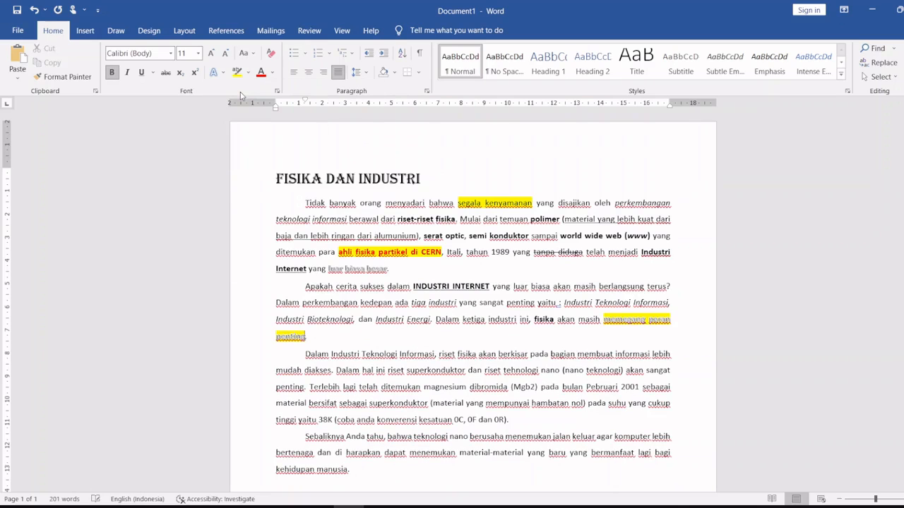
{"action": "left_click", "coordinate": [323, 341]}
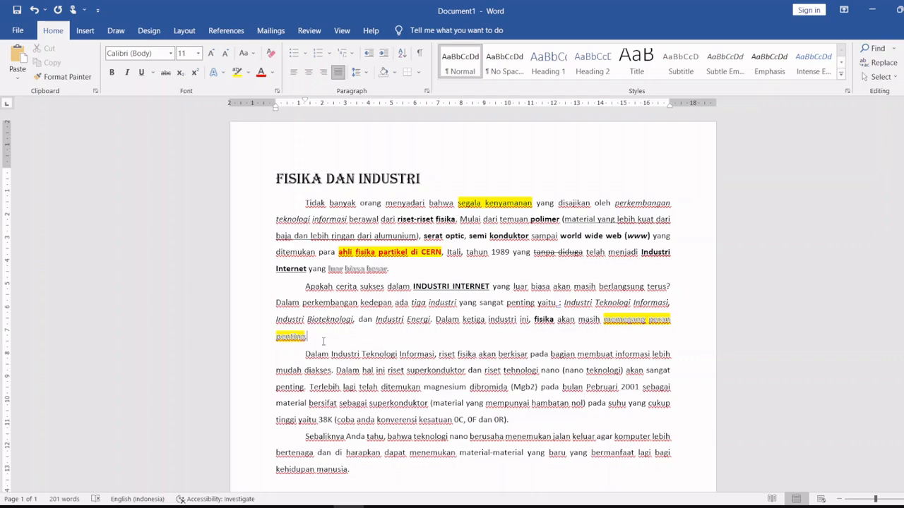
- Check the w2.jpg reference and italicize "Industri Teknologi Informasi" in the third paragraph
{"action": "left_click", "coordinate": [379, 506]}
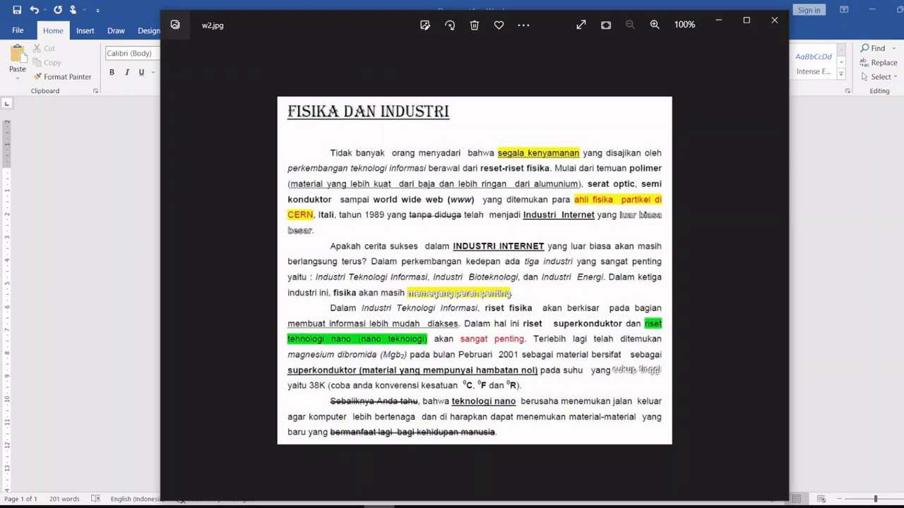
{"action": "left_click", "coordinate": [379, 507]}
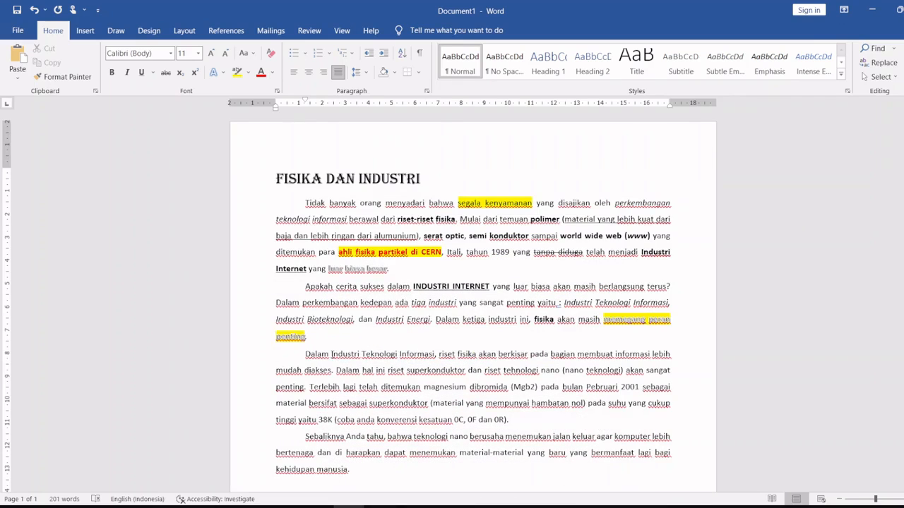
{"action": "left_click_drag", "start_coordinate": [331, 354], "coordinate": [417, 356]}
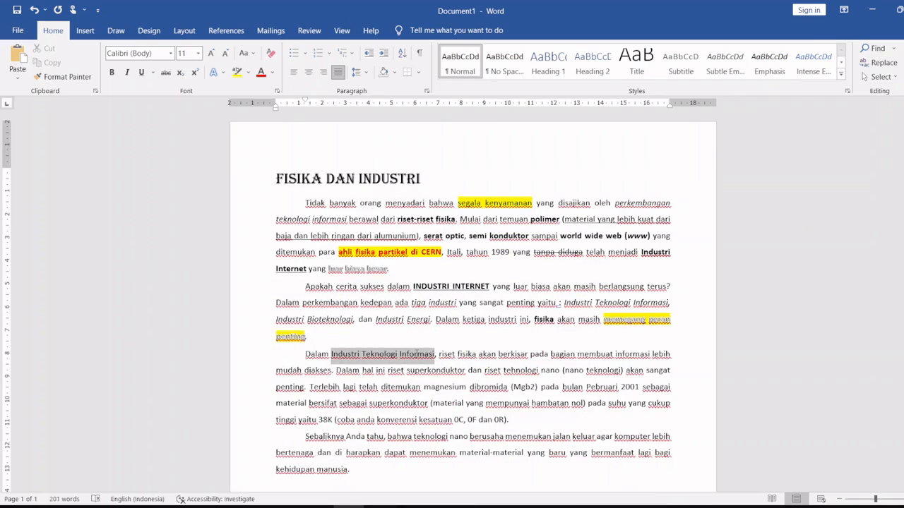
{"action": "left_click", "coordinate": [438, 334]}
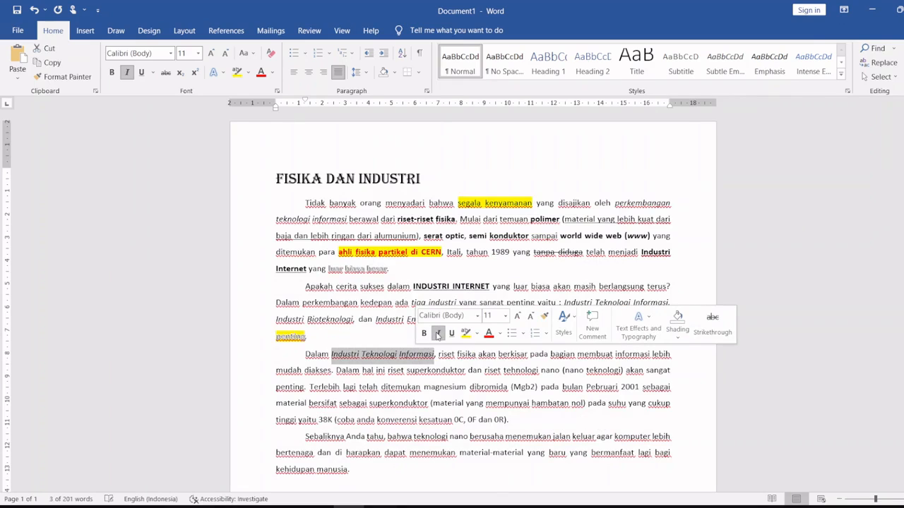
{"action": "left_click", "coordinate": [447, 355]}
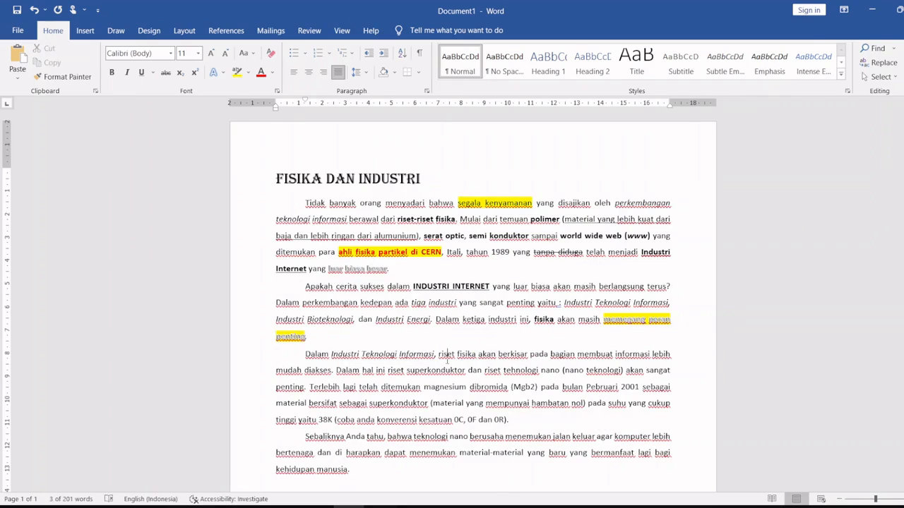
- Check the w2.jpg reference and bold "riset fisika" in the third paragraph
{"action": "left_click", "coordinate": [379, 507]}
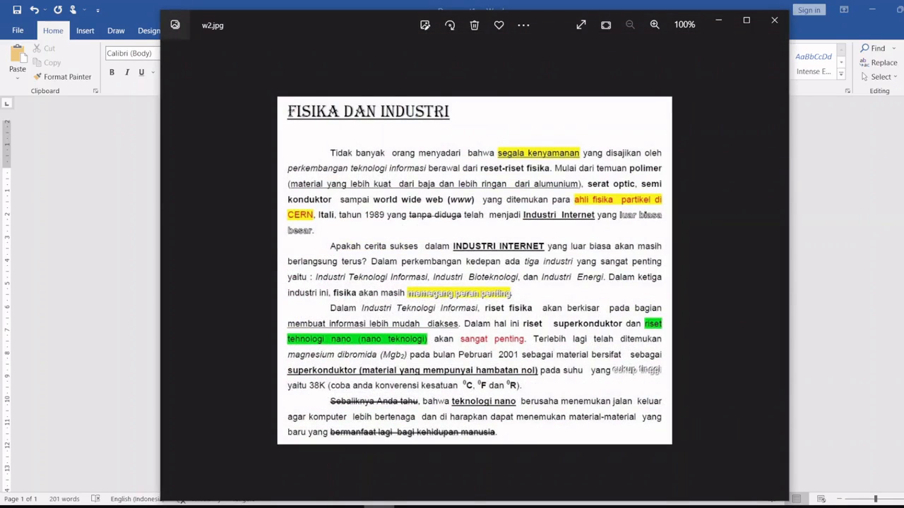
{"action": "left_click", "coordinate": [379, 507]}
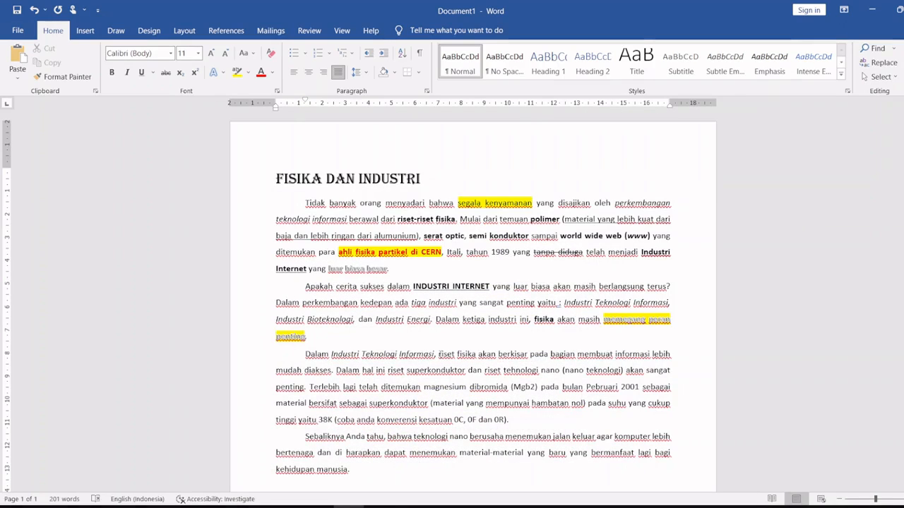
{"action": "double_click", "coordinate": [444, 353]}
{"action": "left_click_drag", "start_coordinate": [451, 354], "coordinate": [474, 353]}
{"action": "left_click_drag", "start_coordinate": [439, 354], "coordinate": [476, 354]}
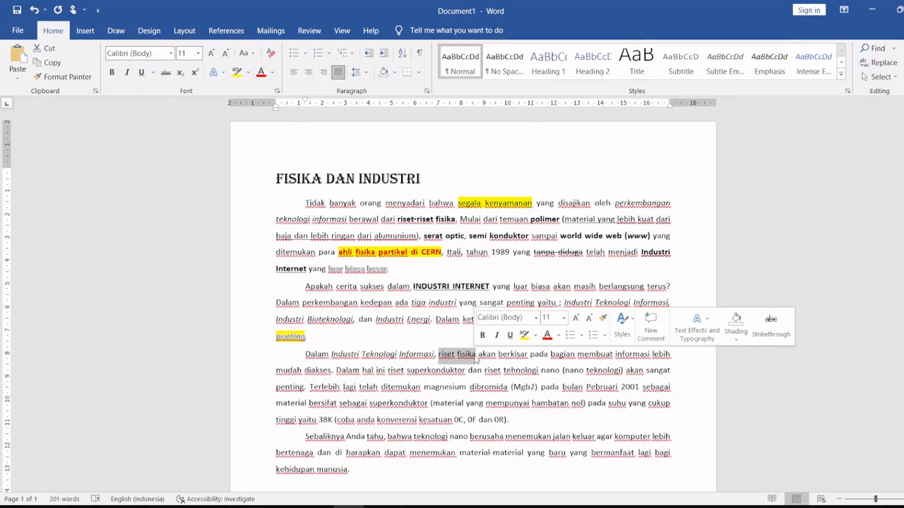
{"action": "left_click", "coordinate": [484, 335]}
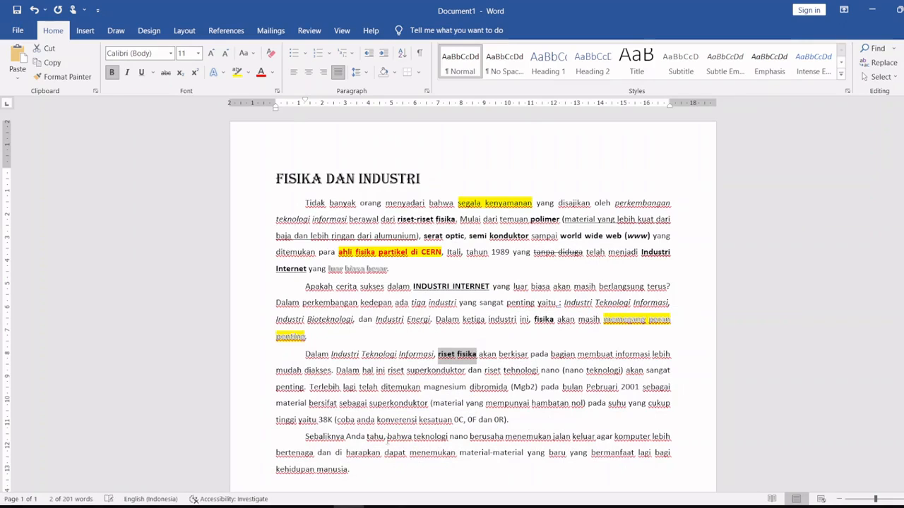
- Check the w2.jpg reference and underline "membuat informasi lebih mudah diakses" in the third paragraph
{"action": "left_click", "coordinate": [379, 504]}
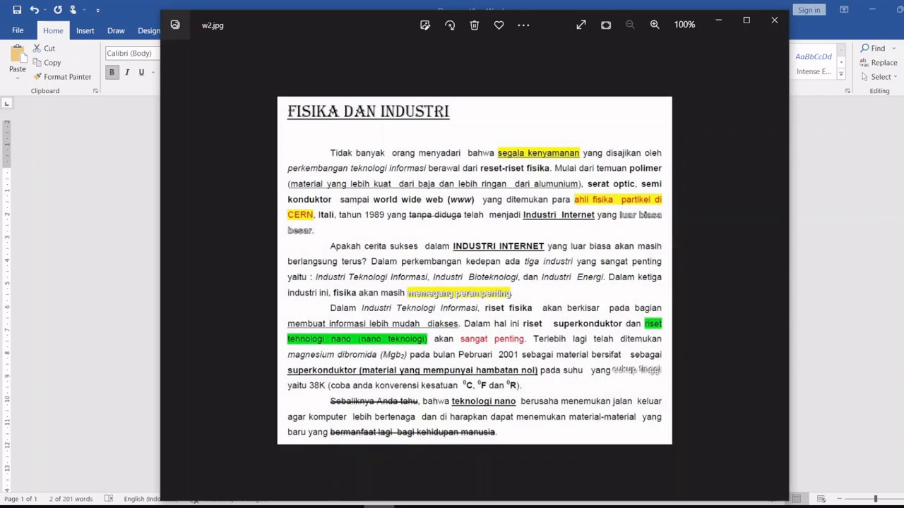
{"action": "left_click", "coordinate": [379, 504]}
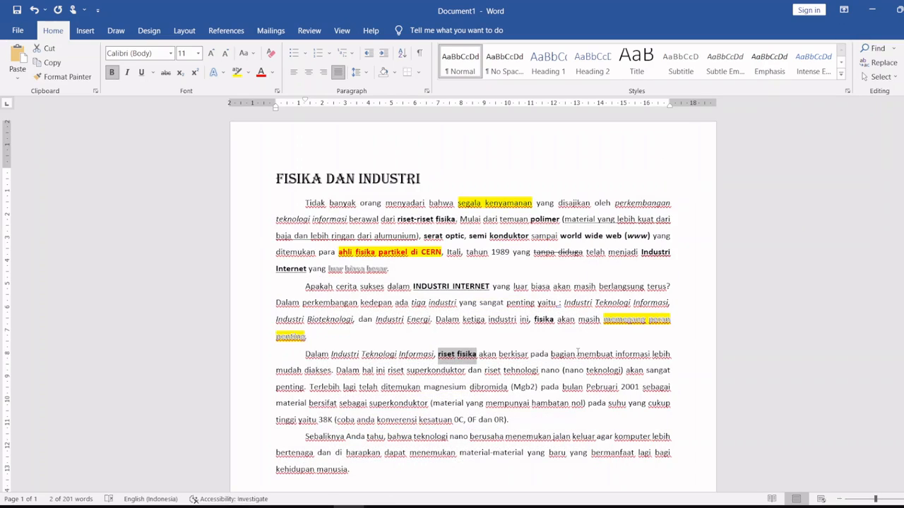
{"action": "left_click_drag", "start_coordinate": [577, 354], "coordinate": [332, 370]}
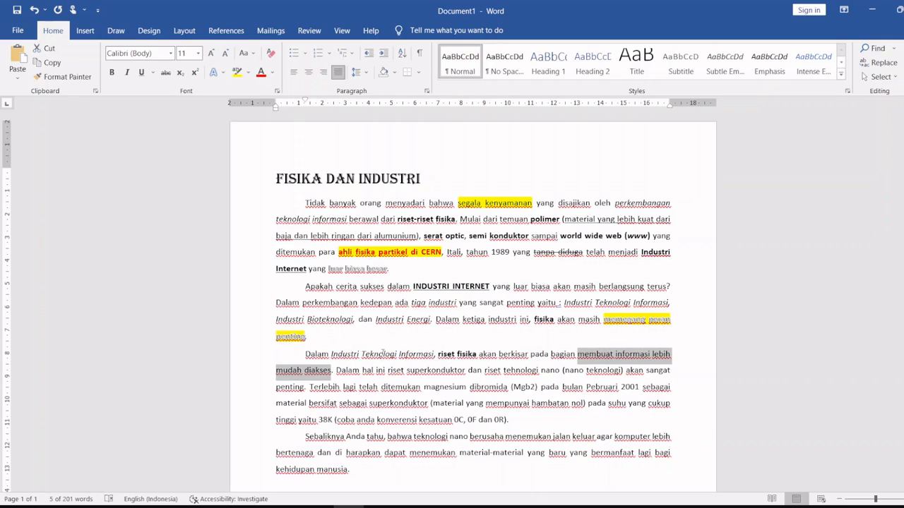
{"action": "left_click", "coordinate": [141, 72]}
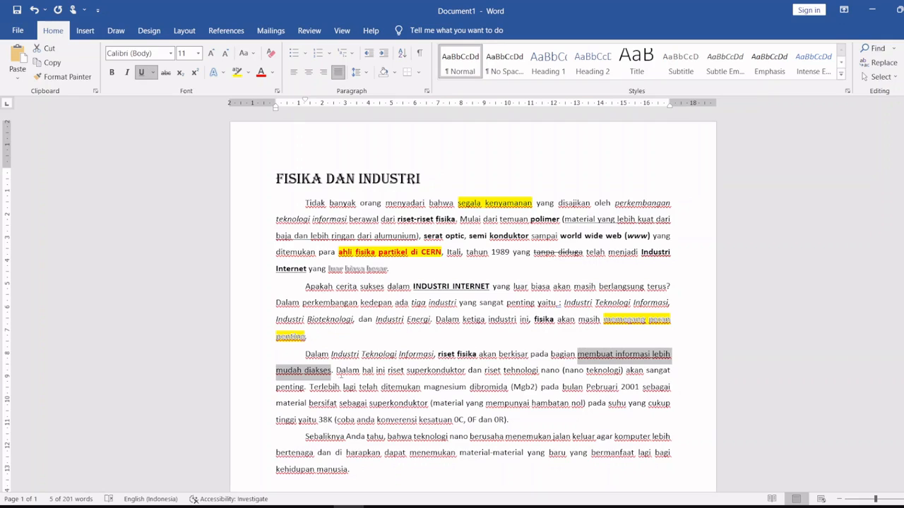
{"action": "left_click", "coordinate": [368, 405]}
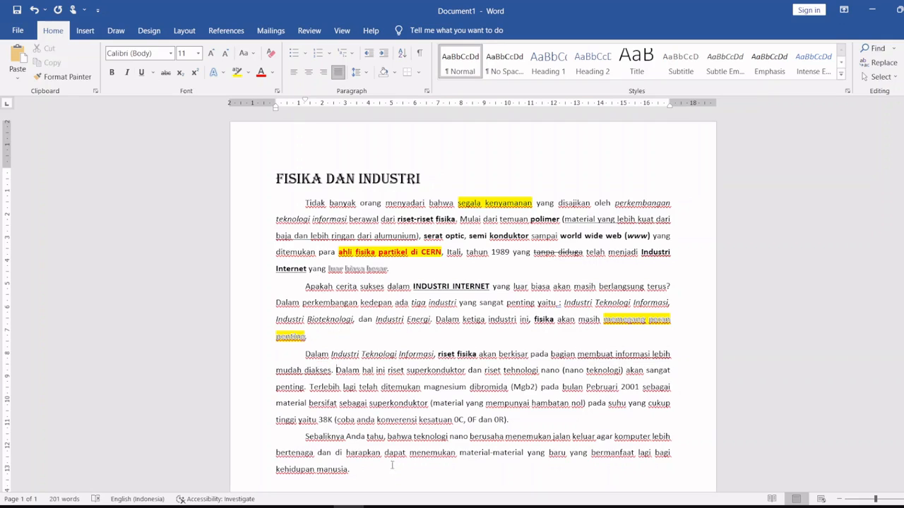
- Check the w2.jpg reference and bold "riset superkonduktor" in the third paragraph
{"action": "left_click", "coordinate": [379, 507]}
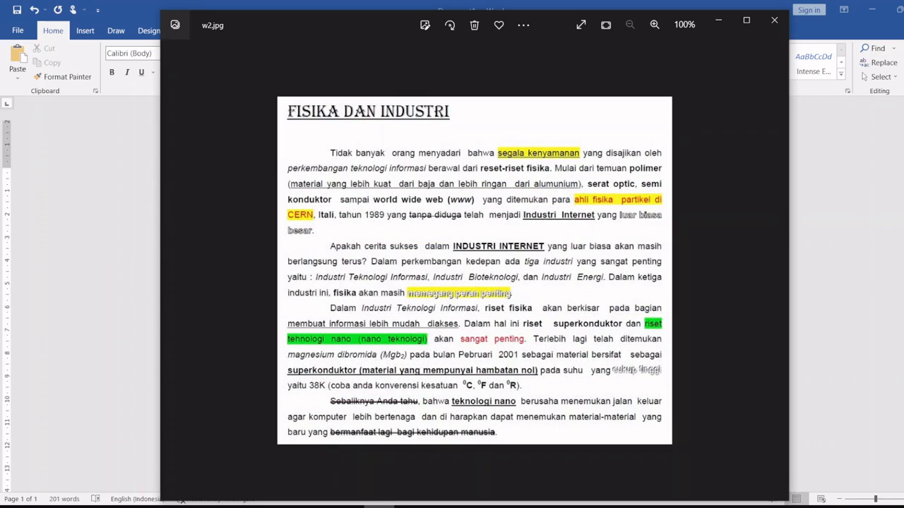
{"action": "left_click", "coordinate": [379, 507]}
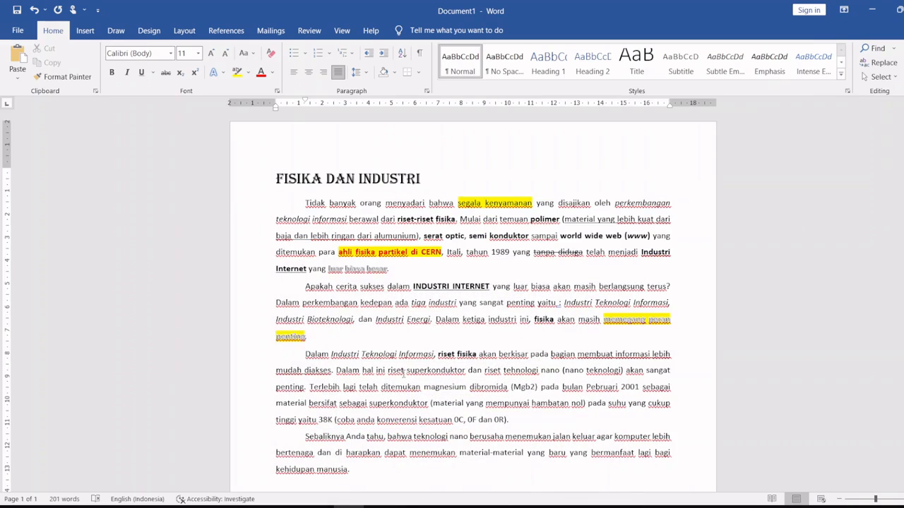
{"action": "left_click_drag", "start_coordinate": [389, 369], "coordinate": [466, 370]}
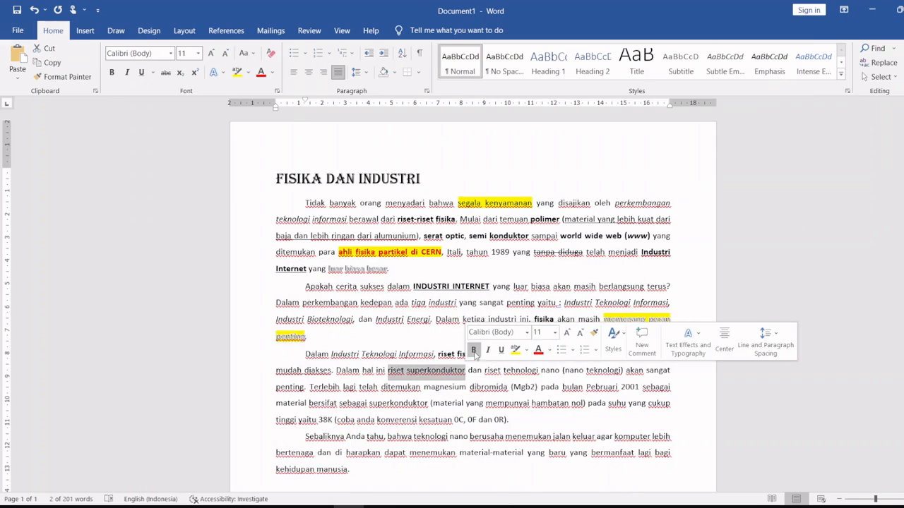
{"action": "left_click", "coordinate": [473, 350]}
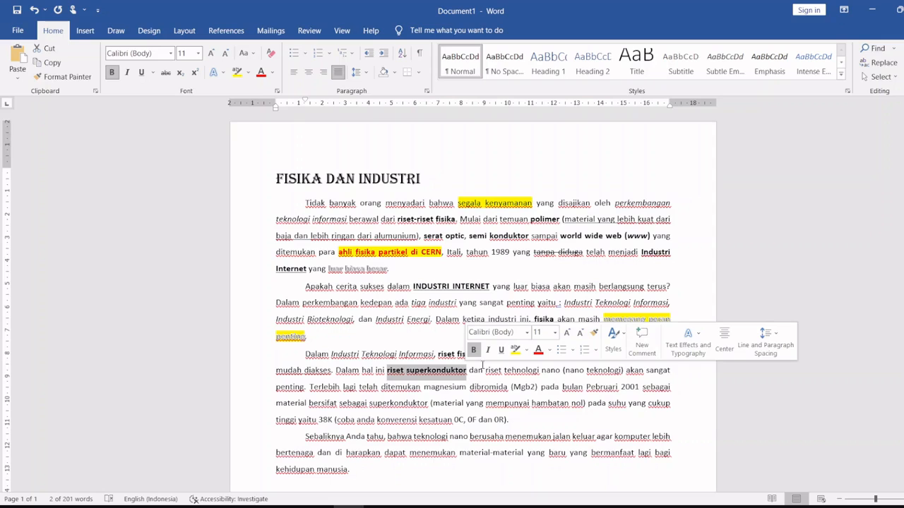
- Apply bold and bright green highlighting to "riset tehnologi nano (nano teknologi)" in the third paragraph
{"action": "left_click_drag", "start_coordinate": [486, 375], "coordinate": [624, 373]}
{"action": "left_click", "coordinate": [631, 349]}
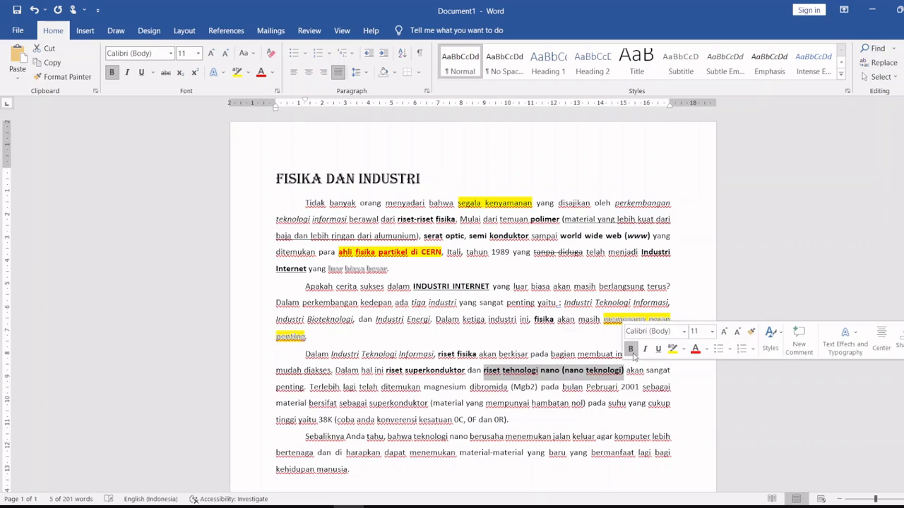
{"action": "left_click", "coordinate": [683, 349]}
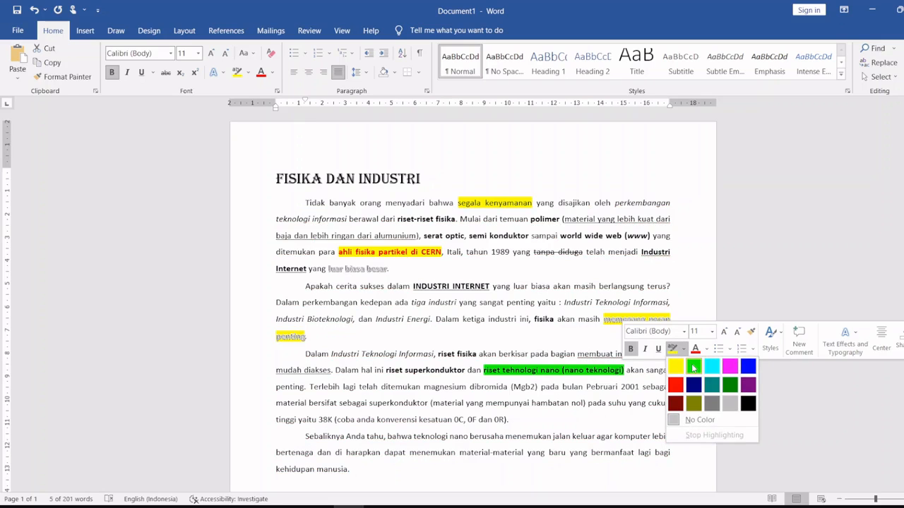
{"action": "left_click", "coordinate": [694, 367]}
{"action": "key", "text": "Right"}
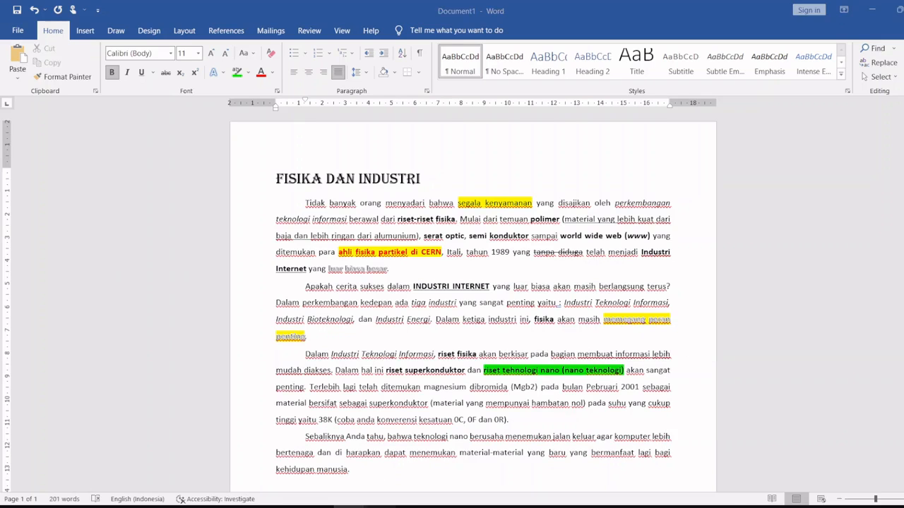
- Check the w2.jpg reference and remove the bold from the green-highlighted "riset tehnologi nano (nano teknologi)"
{"action": "key", "text": "alt+Tab"}
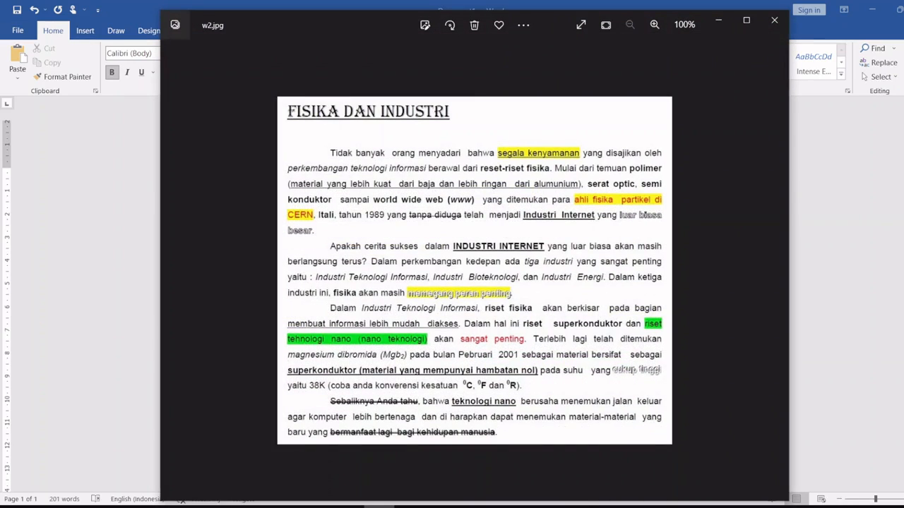
{"action": "key", "text": "alt+Tab"}
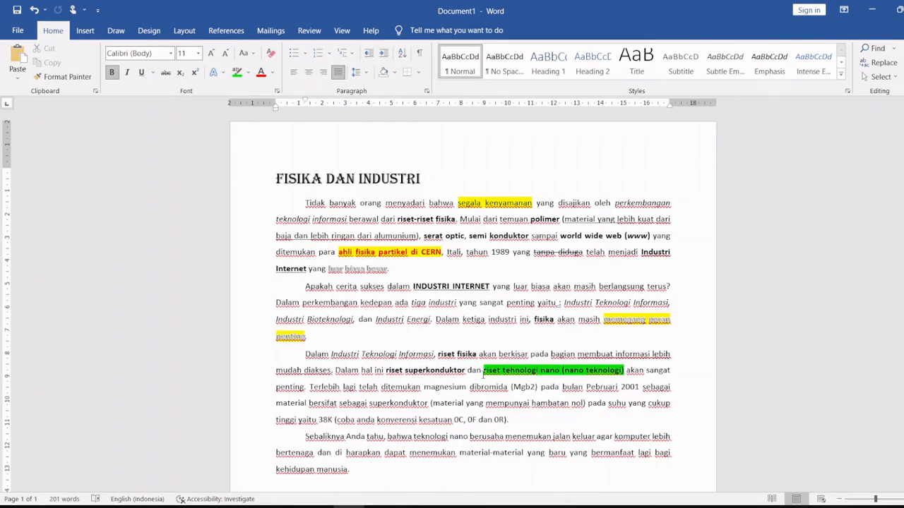
{"action": "left_click_drag", "start_coordinate": [483, 372], "coordinate": [625, 370]}
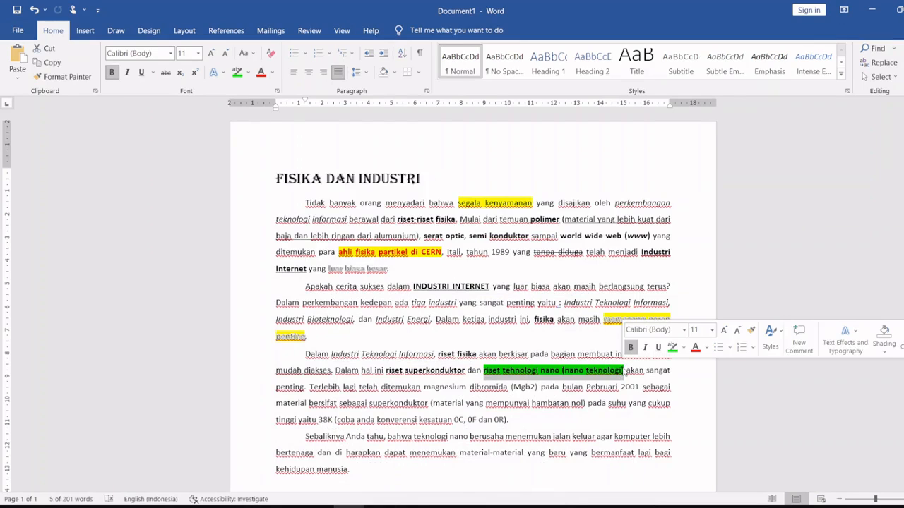
{"action": "left_click", "coordinate": [631, 348]}
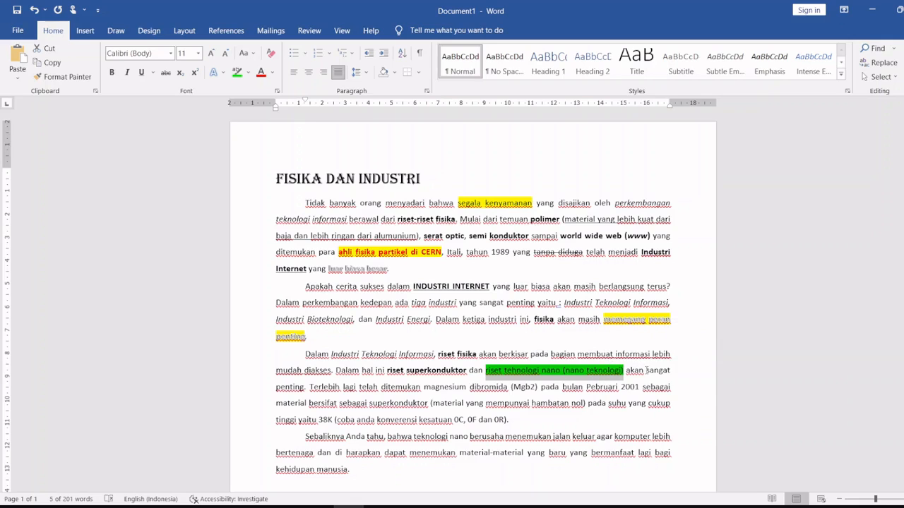
- Set the font color of "sangat penting" in the third paragraph to red
{"action": "left_click_drag", "start_coordinate": [646, 372], "coordinate": [306, 386]}
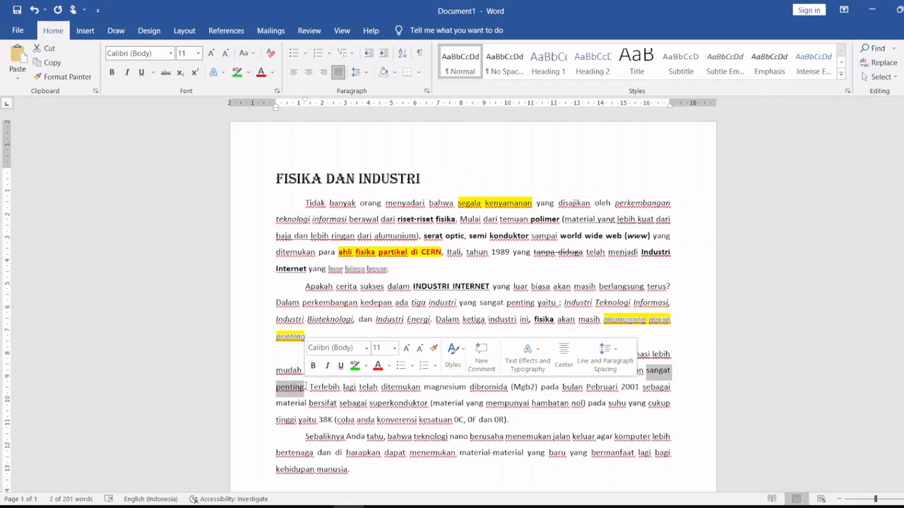
{"action": "left_click", "coordinate": [389, 367]}
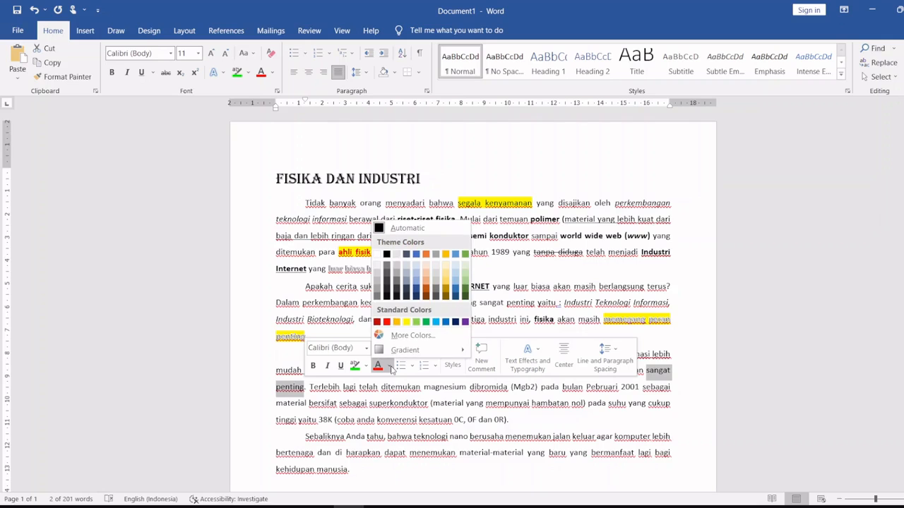
{"action": "left_click", "coordinate": [387, 322]}
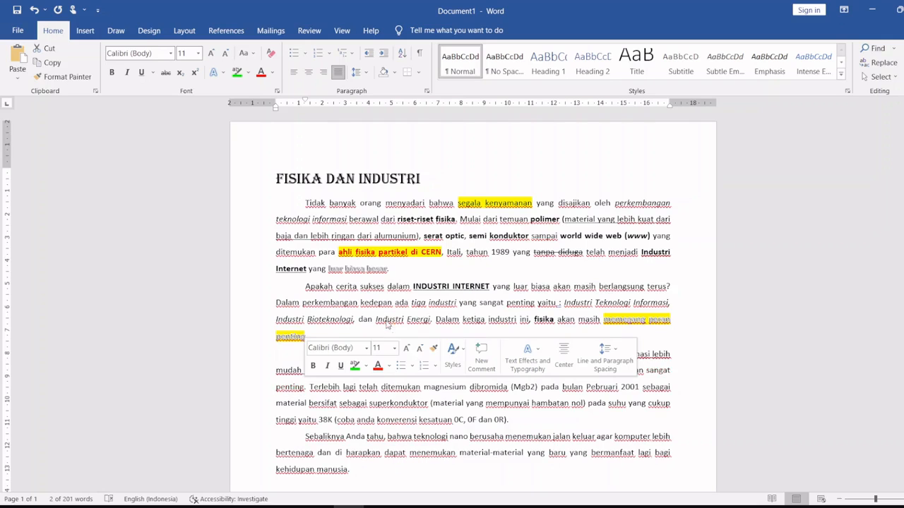
{"action": "left_click", "coordinate": [381, 386]}
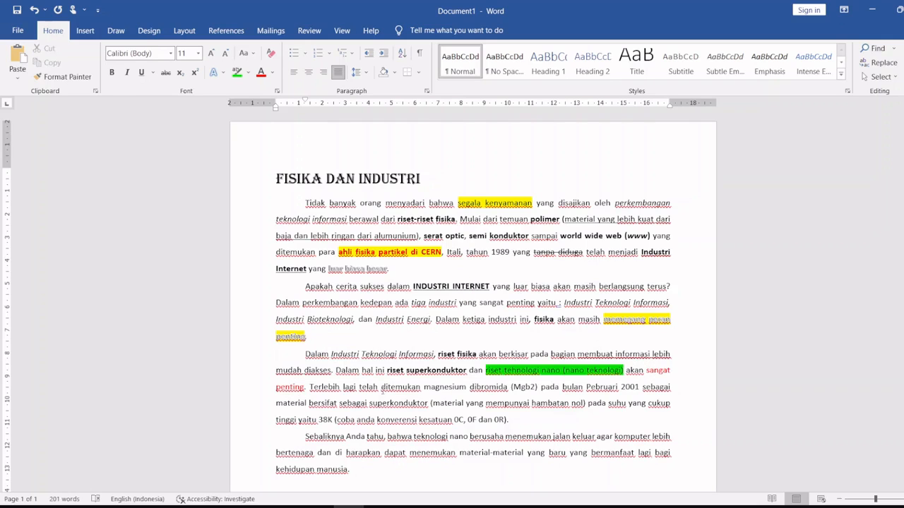
- Check the w2.jpg reference and italicize "magnesium dibromida (Mgb2)" in the third paragraph
{"action": "left_click", "coordinate": [374, 506]}
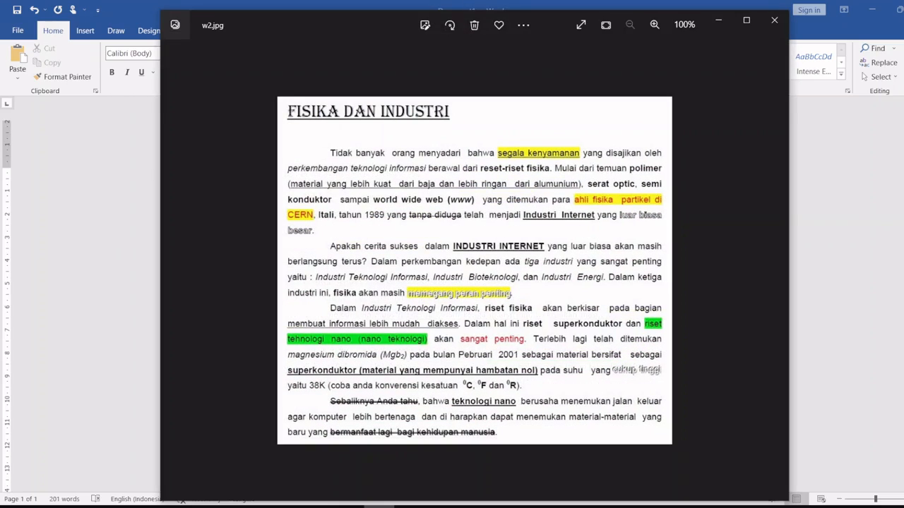
{"action": "left_click", "coordinate": [376, 507]}
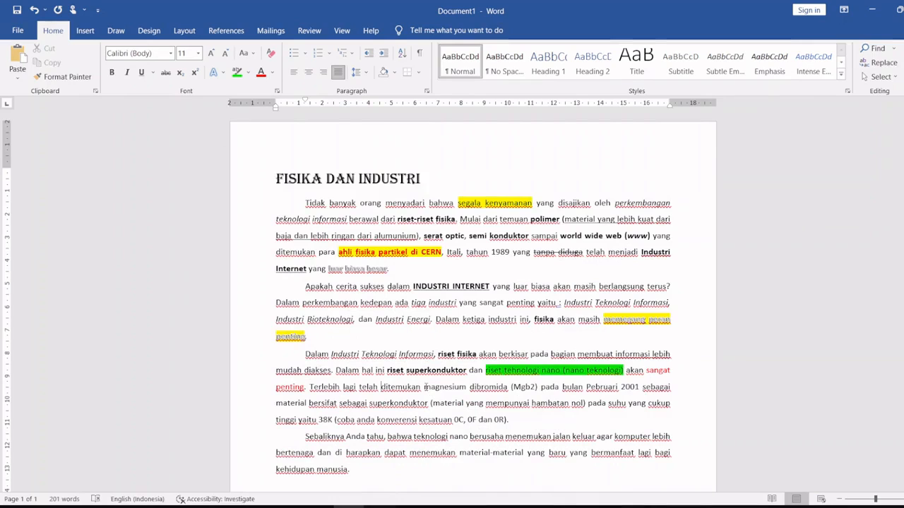
{"action": "left_click_drag", "start_coordinate": [424, 387], "coordinate": [538, 388]}
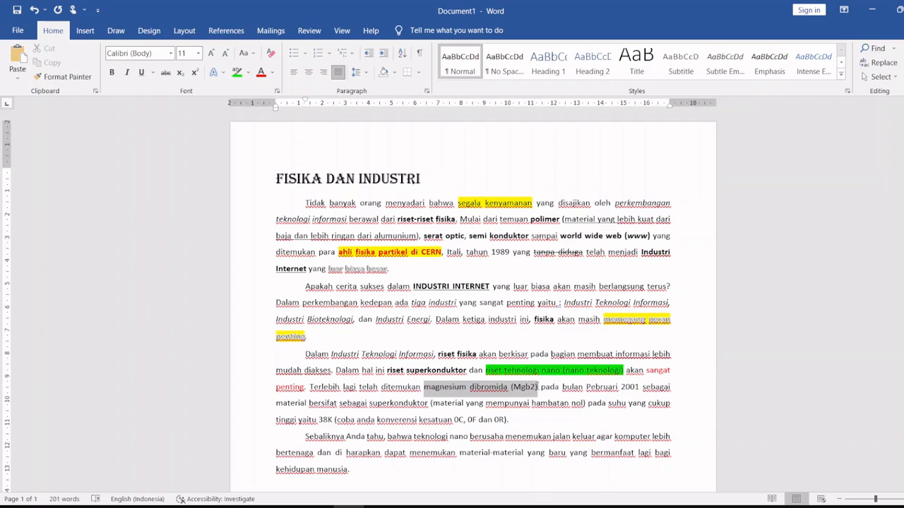
{"action": "left_click", "coordinate": [558, 365]}
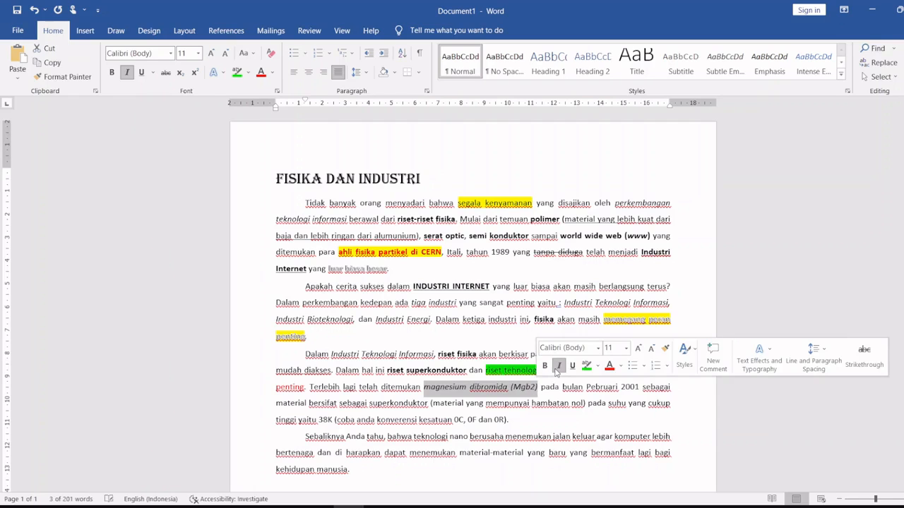
- Format the "2" in the italic "(Mgb2)" in the third paragraph as subscript
{"action": "left_click", "coordinate": [533, 398]}
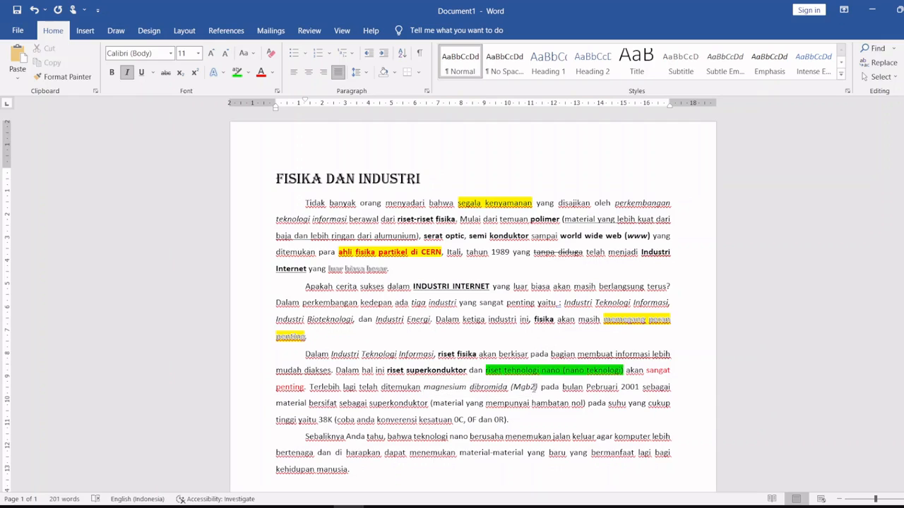
{"action": "left_click_drag", "start_coordinate": [529, 388], "coordinate": [534, 387]}
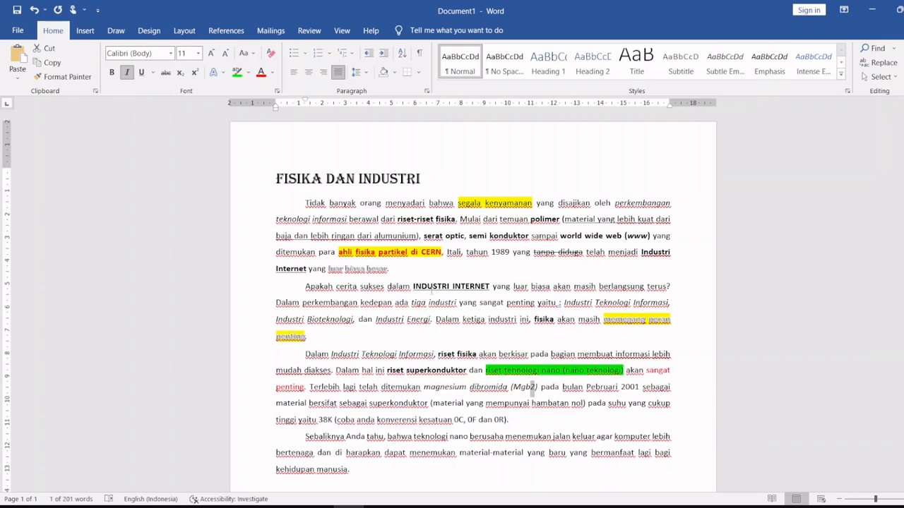
{"action": "left_click", "coordinate": [180, 73]}
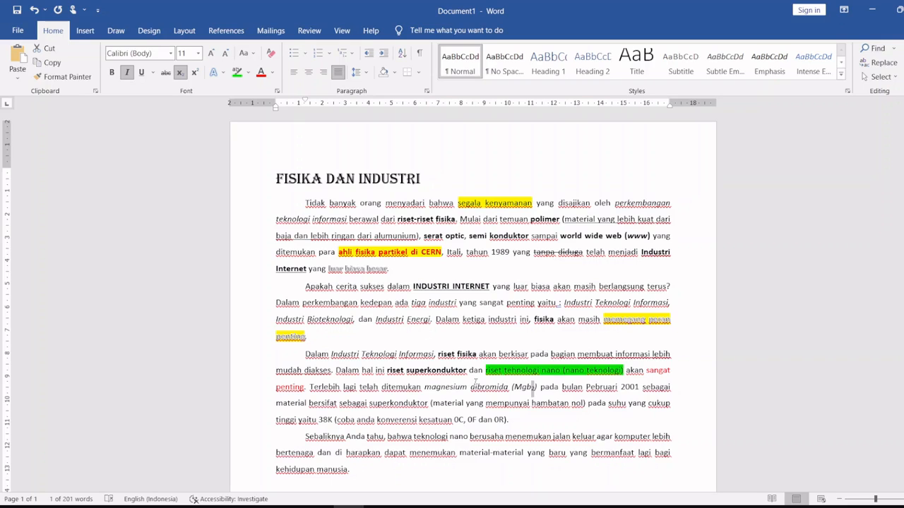
{"action": "left_click", "coordinate": [453, 438]}
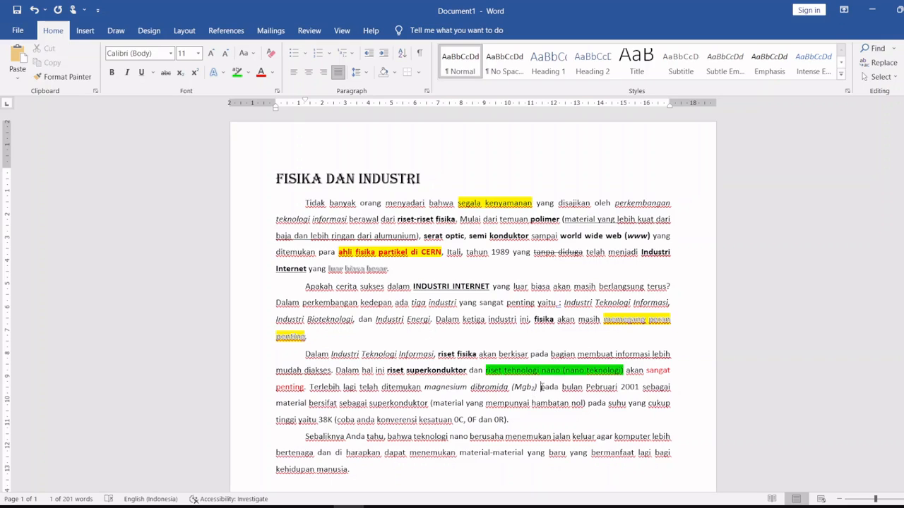
- Check the w2.jpg reference and apply bold and underline to "superkonduktor (material yang mempunyai hambatan nol)" in the third paragraph
{"action": "left_click", "coordinate": [379, 507]}
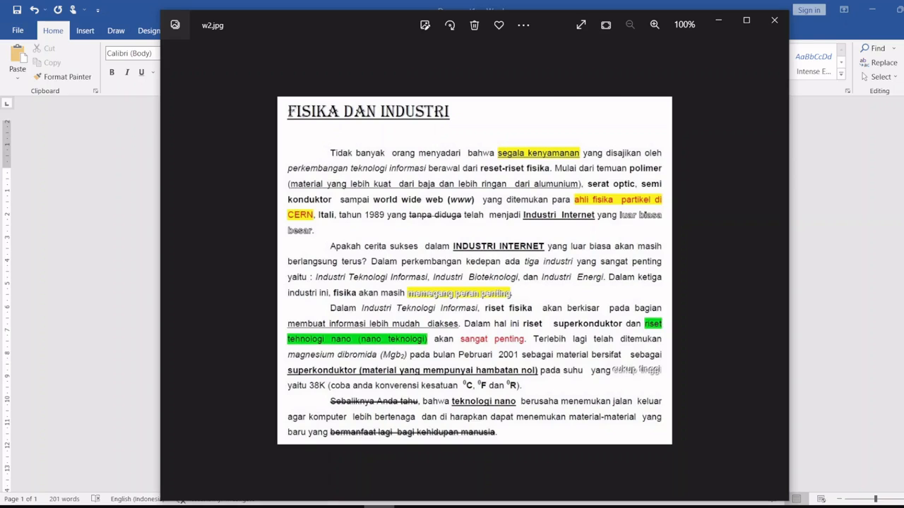
{"action": "left_click", "coordinate": [379, 507]}
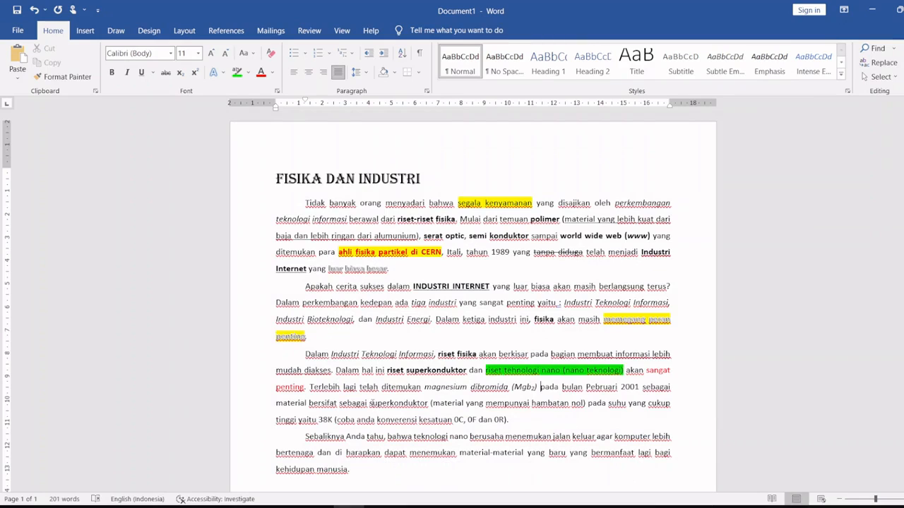
{"action": "left_click_drag", "start_coordinate": [370, 400], "coordinate": [586, 401]}
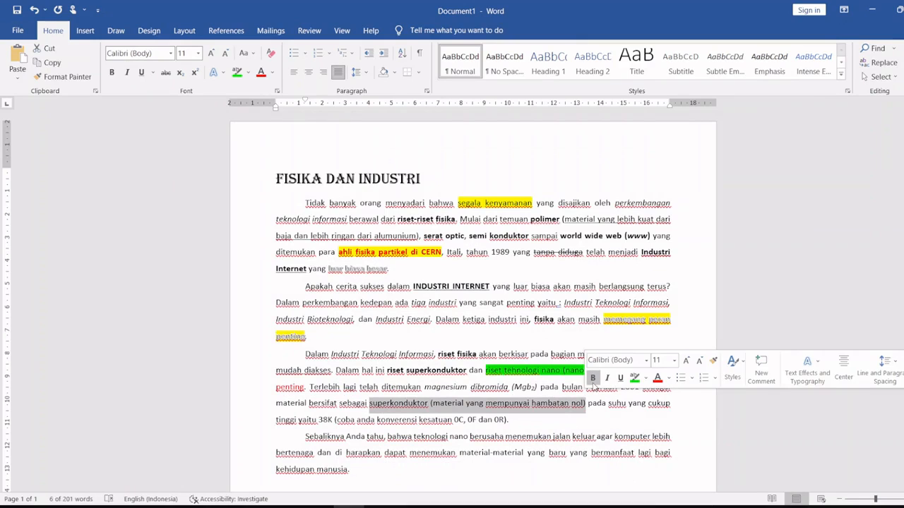
{"action": "left_click", "coordinate": [593, 378]}
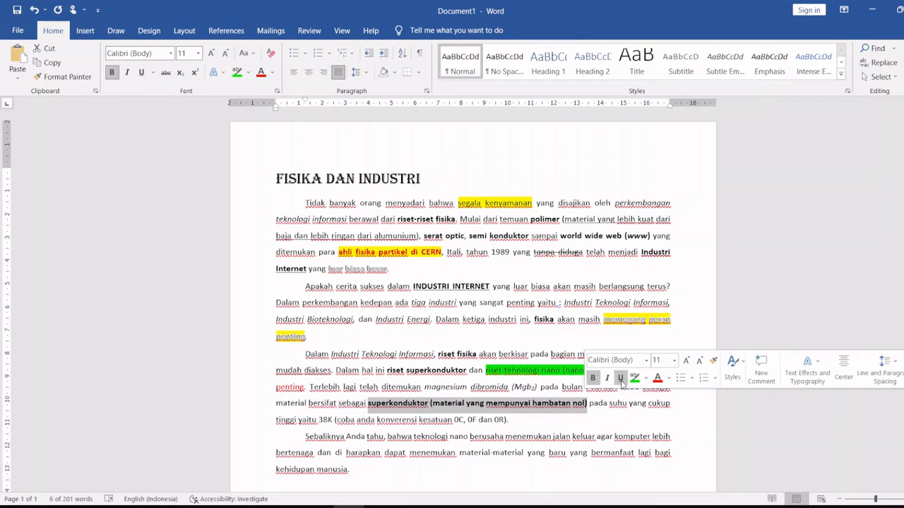
{"action": "left_click", "coordinate": [621, 378]}
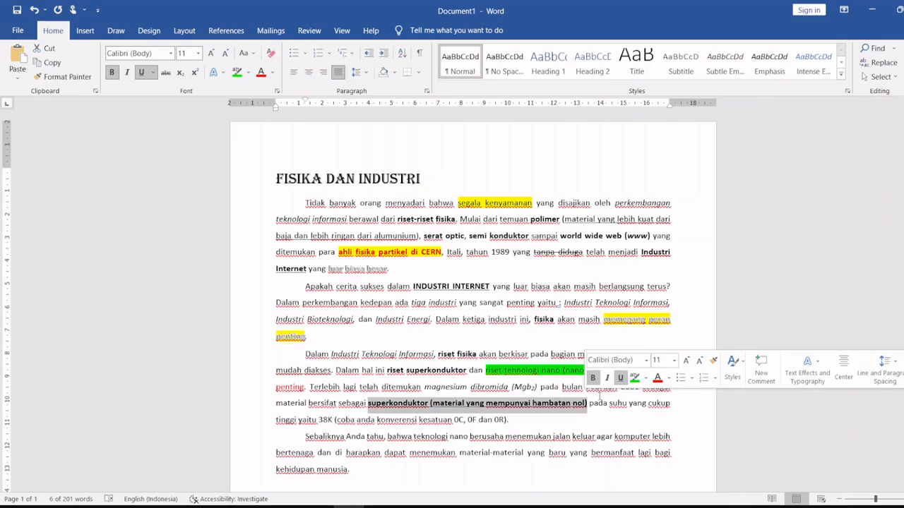
{"action": "left_click", "coordinate": [445, 478]}
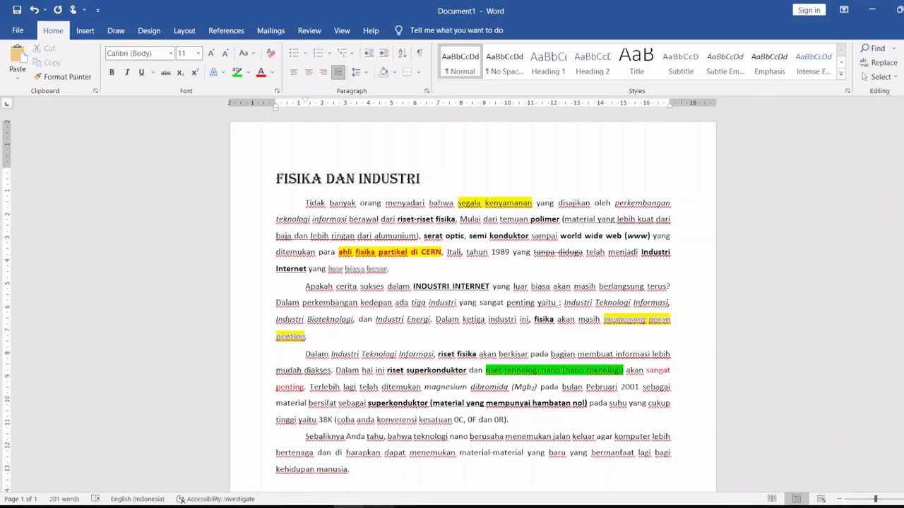
- Check the w2.jpg reference and apply the black text effect with white outline and shadow to "cukup tinggi" in the third paragraph
{"action": "left_click", "coordinate": [380, 507]}
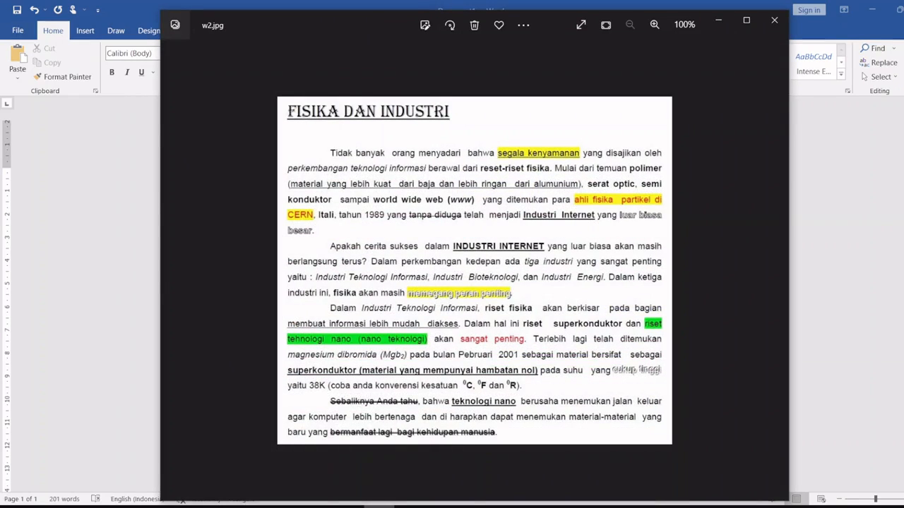
{"action": "left_click", "coordinate": [379, 507]}
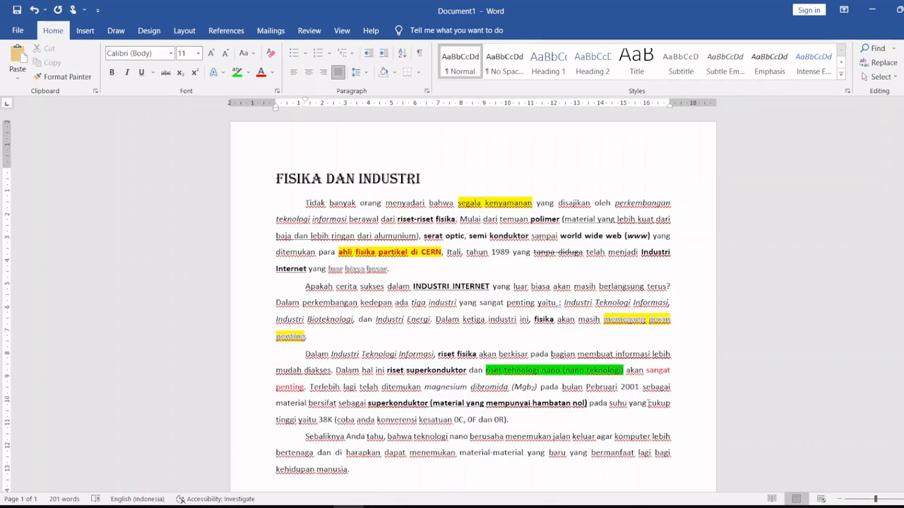
{"action": "left_click_drag", "start_coordinate": [648, 403], "coordinate": [298, 420]}
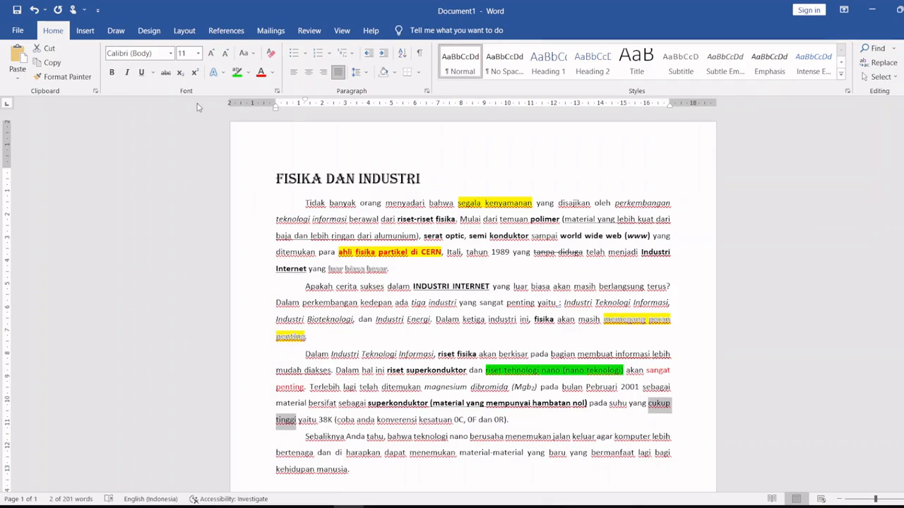
{"action": "left_click", "coordinate": [223, 74]}
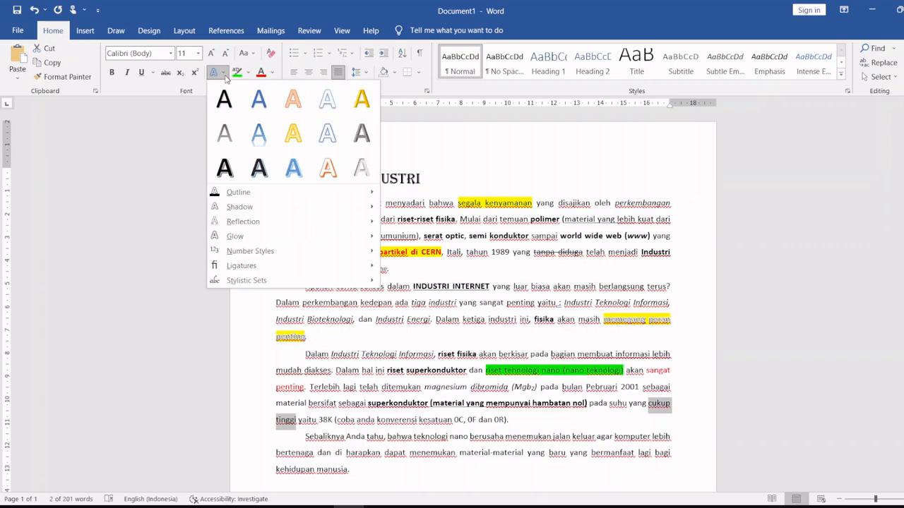
{"action": "left_click", "coordinate": [225, 168]}
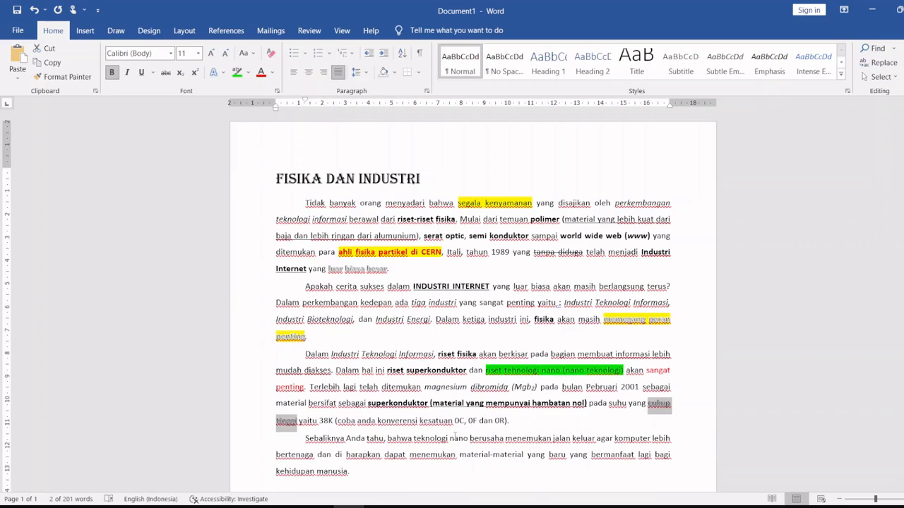
- Format the zeros in "0C", "0F" and "0R" at the end of the third paragraph as superscript
{"action": "left_click_drag", "start_coordinate": [454, 421], "coordinate": [460, 420]}
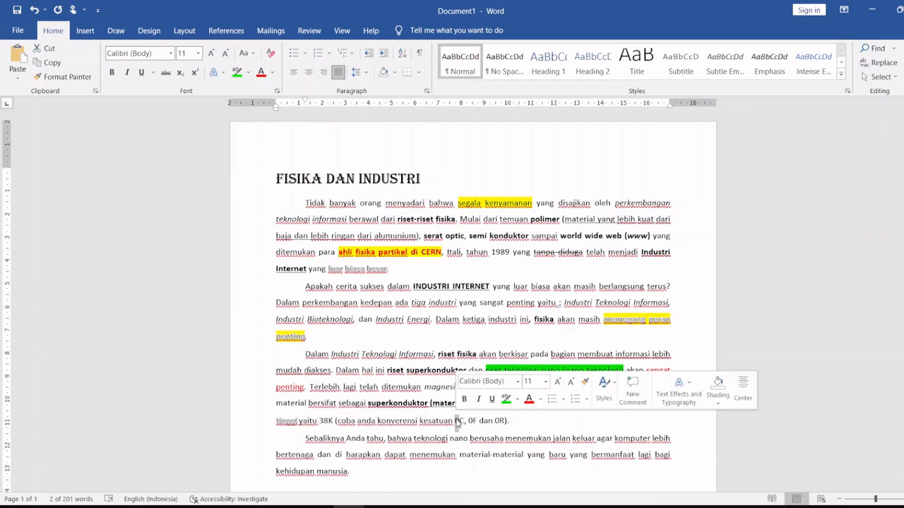
{"action": "left_click", "coordinate": [194, 72]}
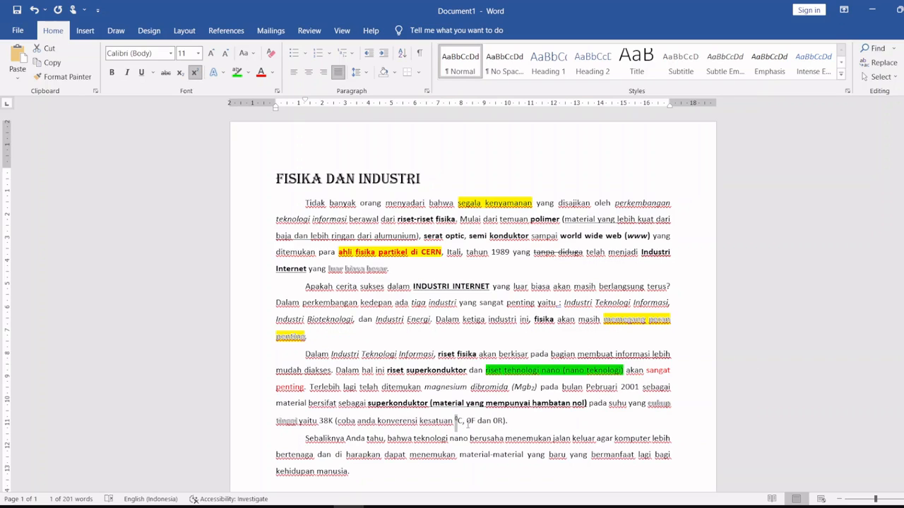
{"action": "left_click_drag", "start_coordinate": [466, 421], "coordinate": [472, 421]}
{"action": "left_click", "coordinate": [200, 75]}
{"action": "left_click_drag", "start_coordinate": [493, 422], "coordinate": [498, 421]}
{"action": "left_click", "coordinate": [196, 73]}
{"action": "left_click", "coordinate": [514, 418]}
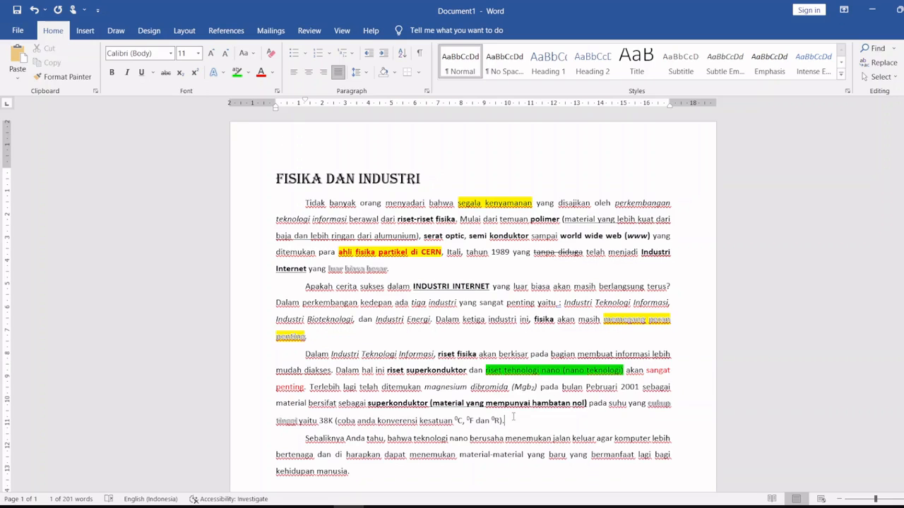
- Check the w2.jpg reference and apply double strikethrough to "Sebaliknya Anda tahu" at the start of the fourth paragraph
{"action": "left_click", "coordinate": [378, 507]}
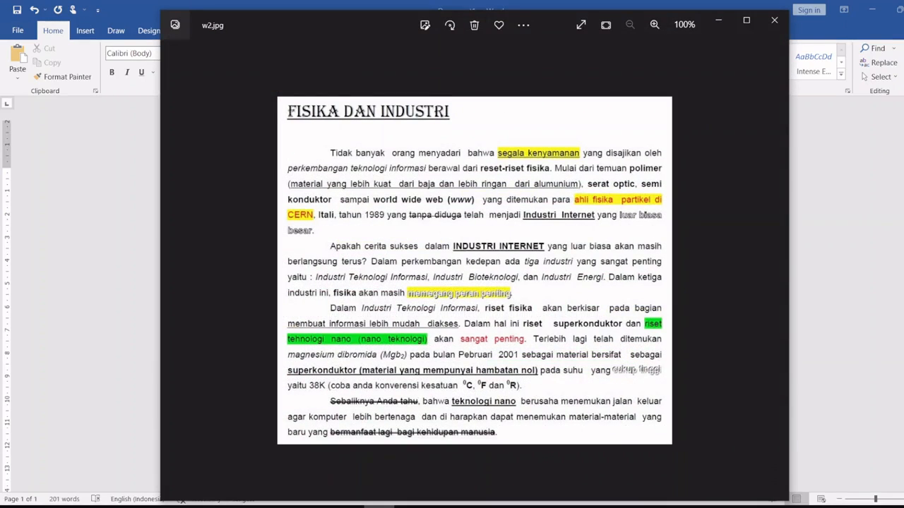
{"action": "left_click", "coordinate": [379, 506]}
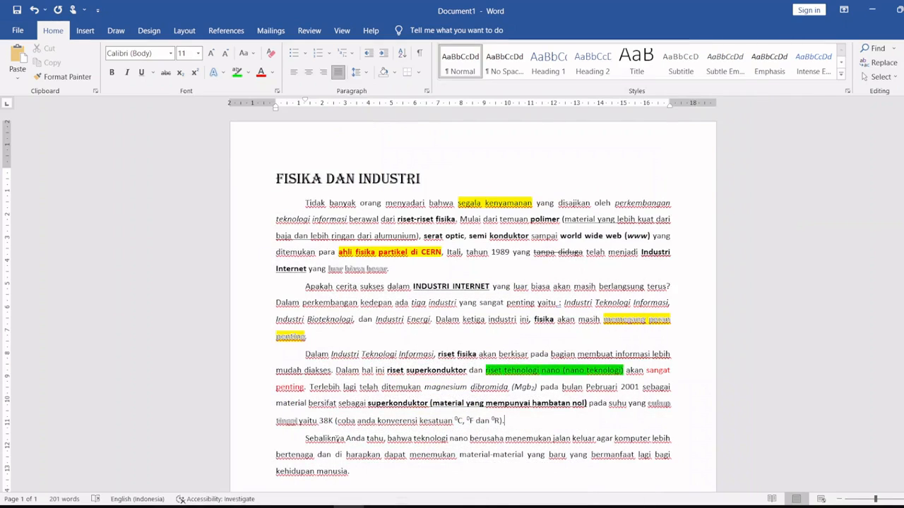
{"action": "left_click_drag", "start_coordinate": [307, 439], "coordinate": [383, 438]}
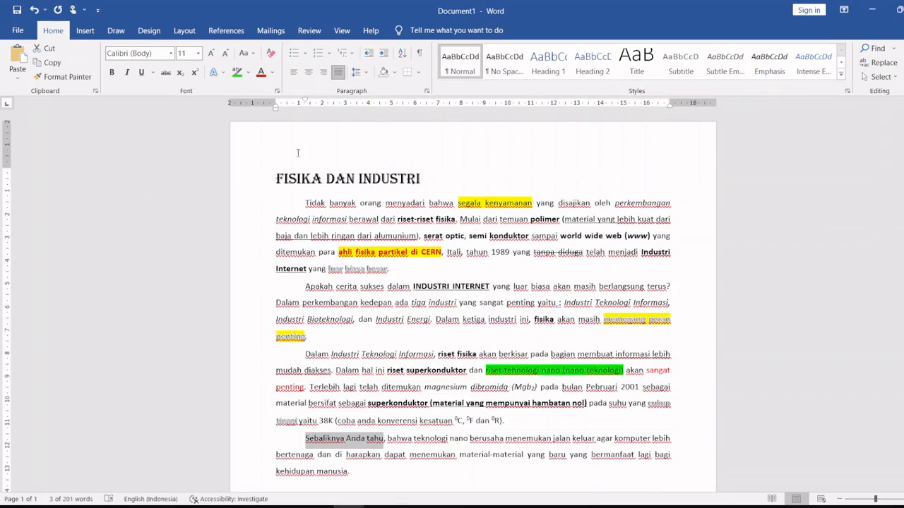
{"action": "left_click", "coordinate": [277, 91]}
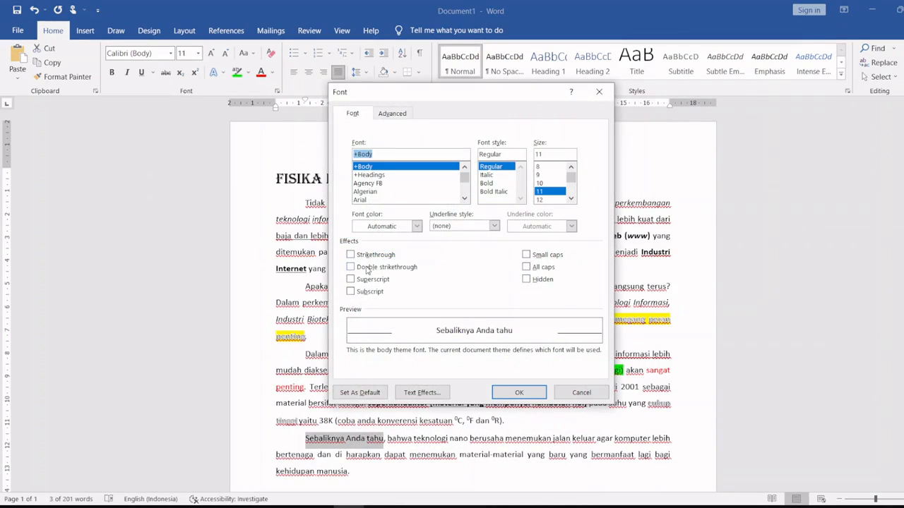
{"action": "left_click", "coordinate": [367, 268]}
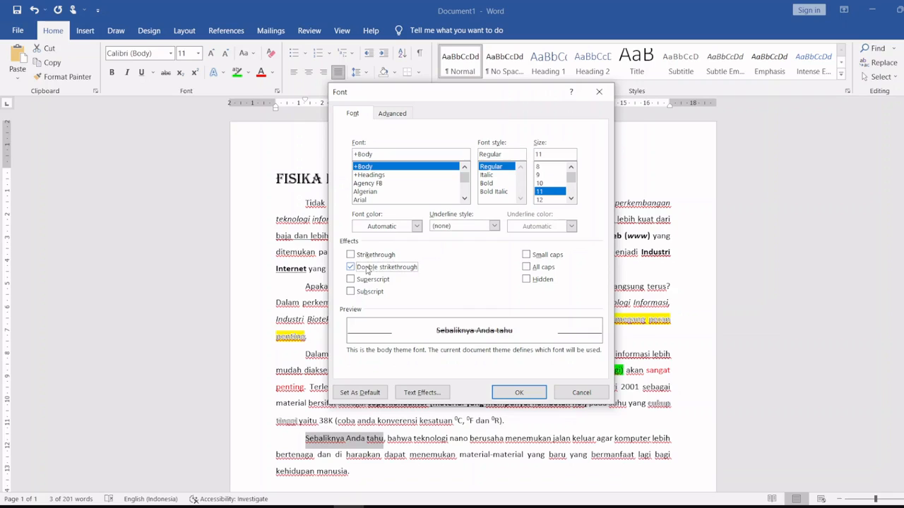
{"action": "left_click", "coordinate": [519, 392]}
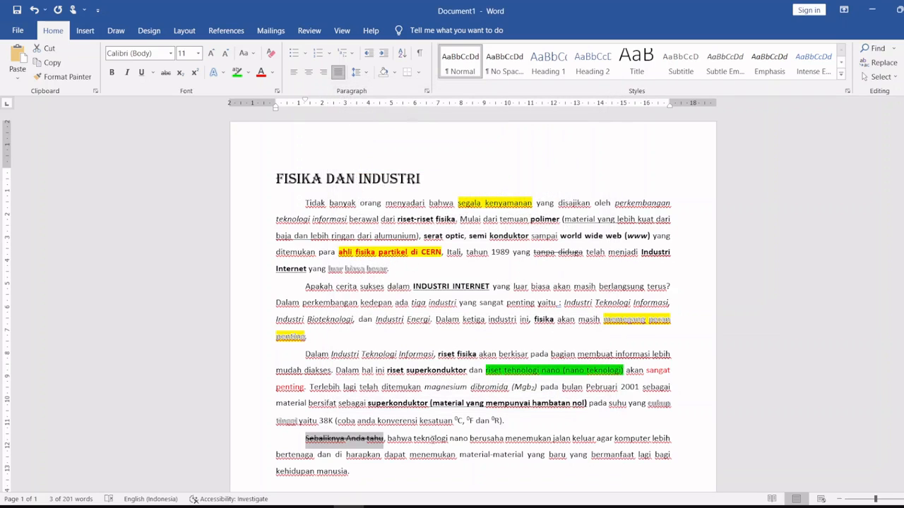
- Apply bold and underline to "teknologi nano" in the fourth paragraph, checking it against the w2.jpg reference
{"action": "left_click_drag", "start_coordinate": [414, 438], "coordinate": [468, 438]}
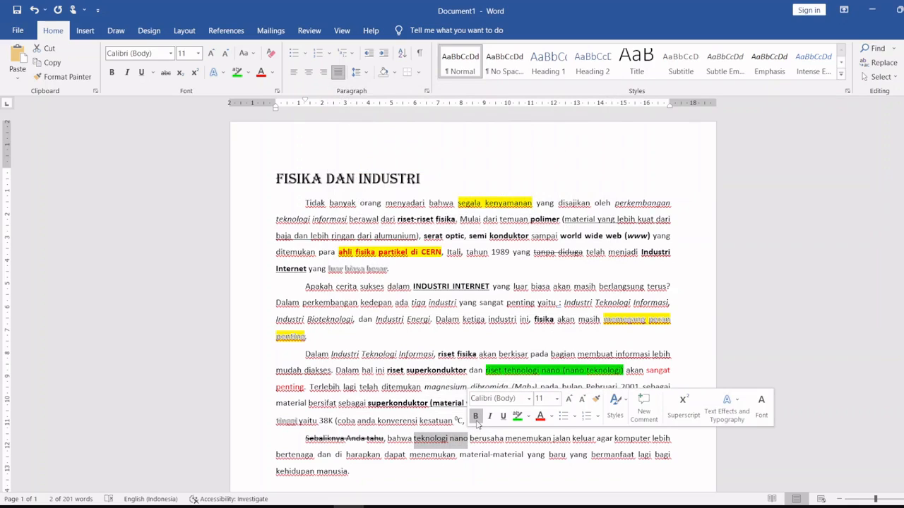
{"action": "left_click", "coordinate": [475, 416]}
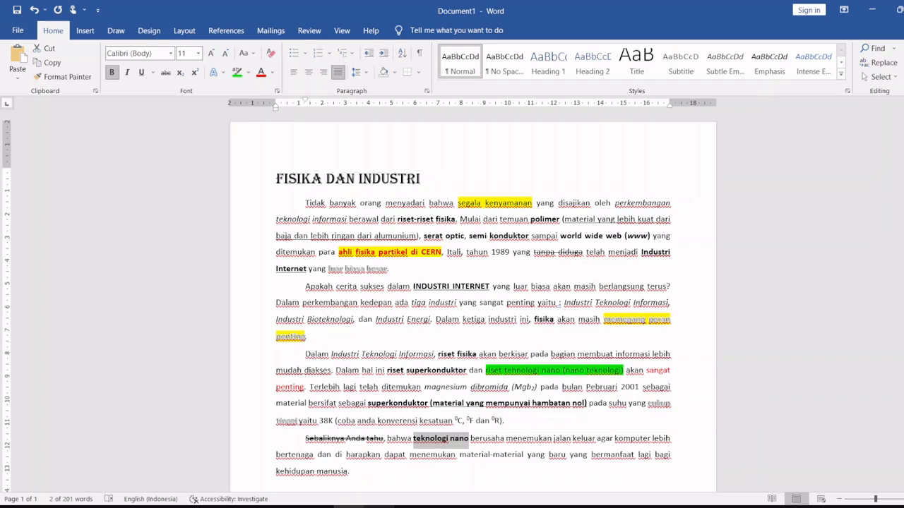
{"action": "left_click", "coordinate": [379, 507]}
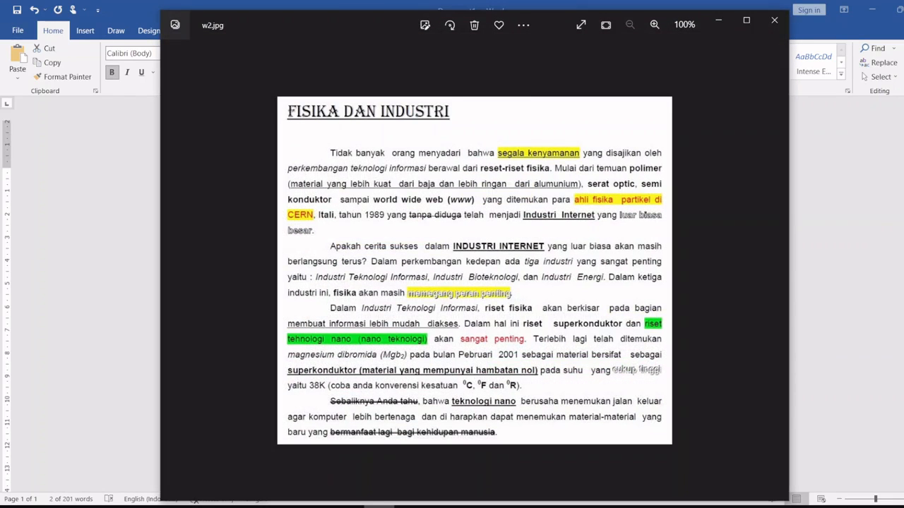
{"action": "left_click", "coordinate": [379, 507]}
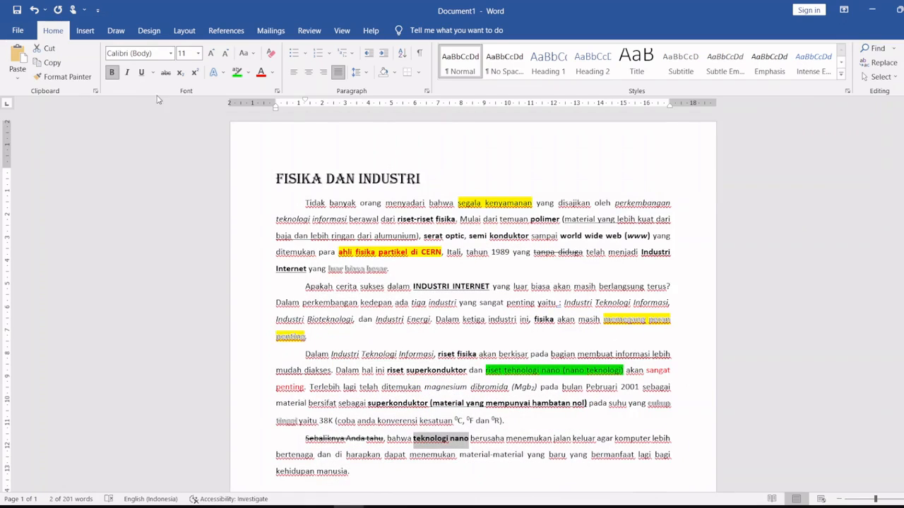
{"action": "left_click", "coordinate": [142, 73]}
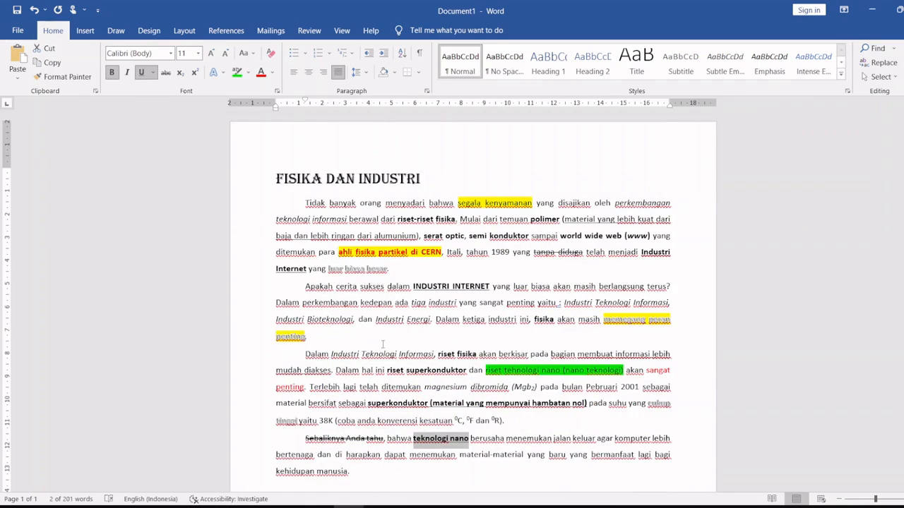
{"action": "left_click", "coordinate": [502, 440]}
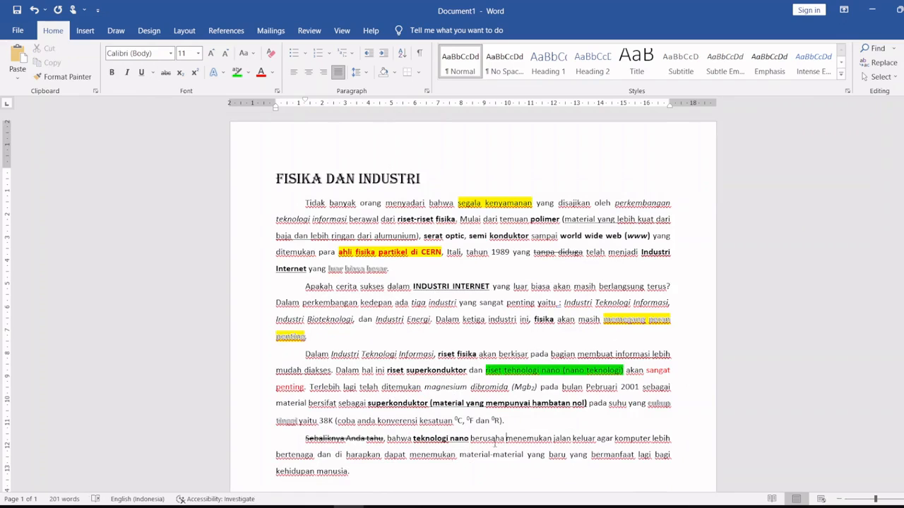
- Check the w2.jpg reference and apply double strikethrough to "bermanfaat lagi bagi kehidupan manusia" at the end of the fourth paragraph
{"action": "left_click", "coordinate": [379, 507]}
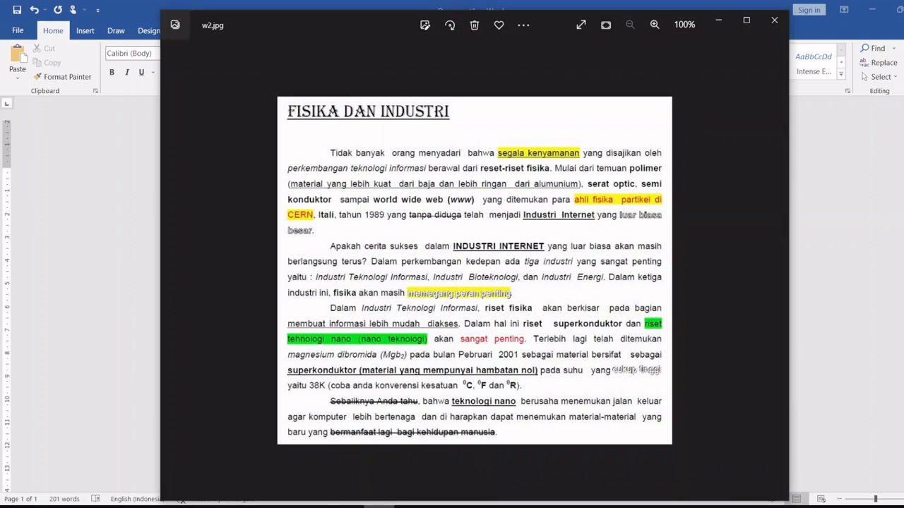
{"action": "left_click", "coordinate": [378, 507]}
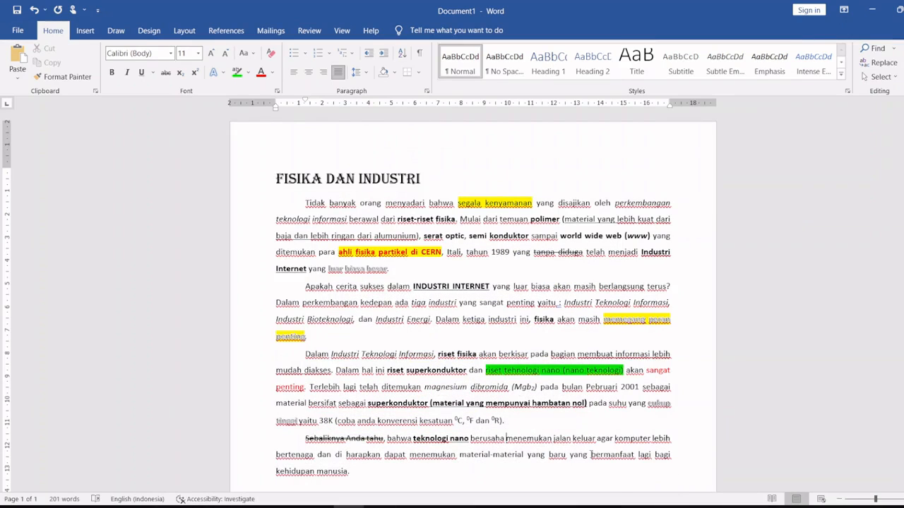
{"action": "left_click_drag", "start_coordinate": [592, 455], "coordinate": [352, 469]}
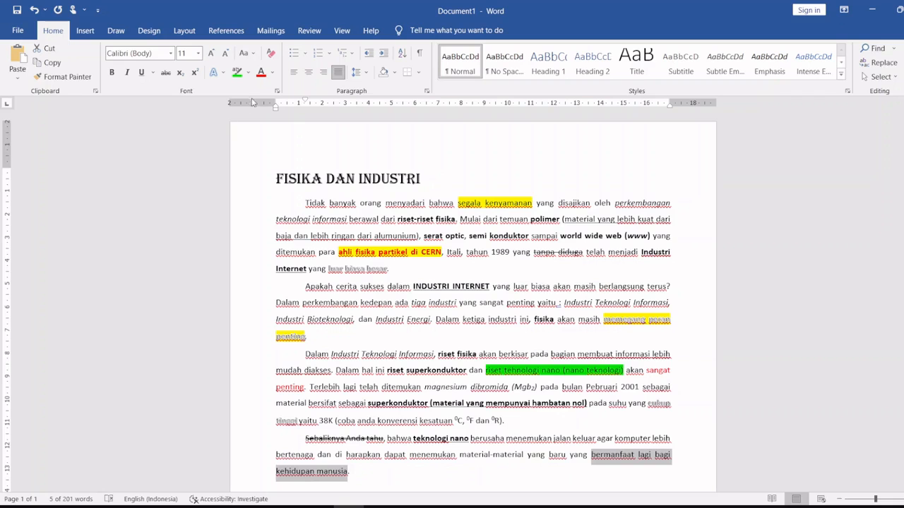
{"action": "left_click", "coordinate": [277, 91]}
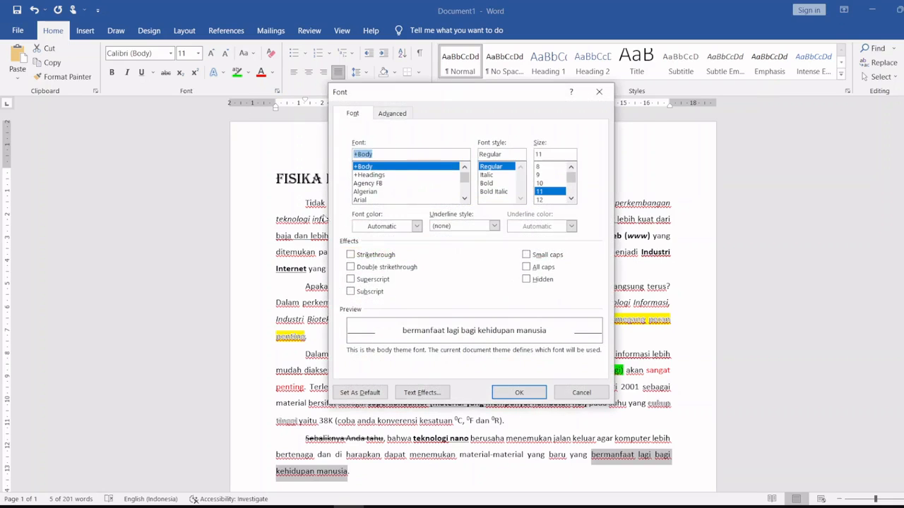
{"action": "left_click", "coordinate": [381, 268]}
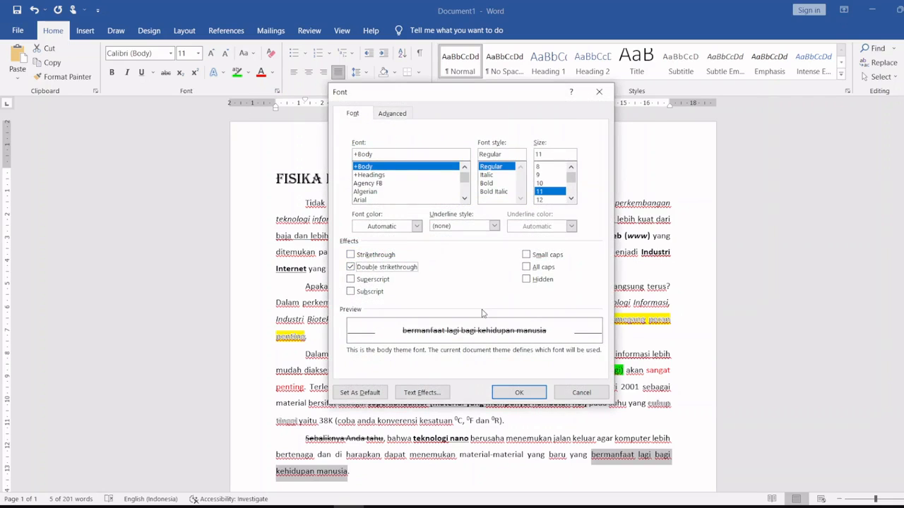
{"action": "left_click", "coordinate": [521, 392]}
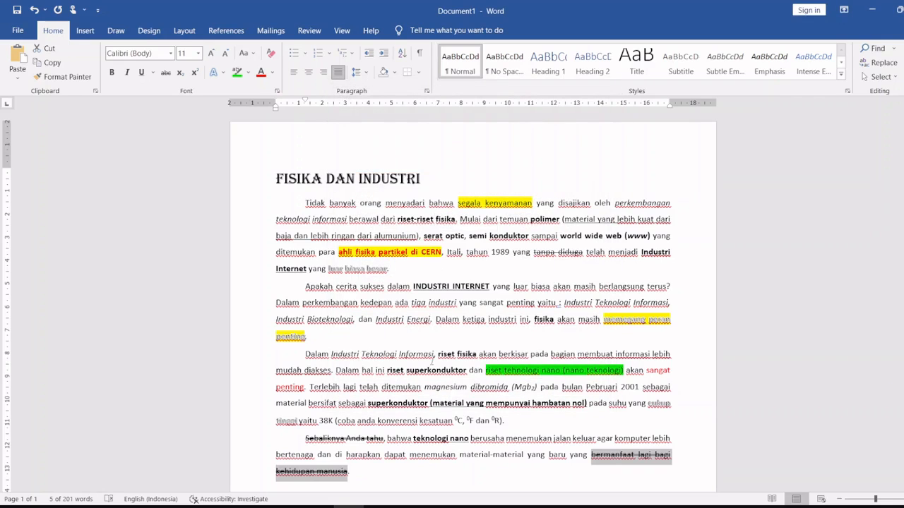
{"action": "left_click", "coordinate": [357, 344]}
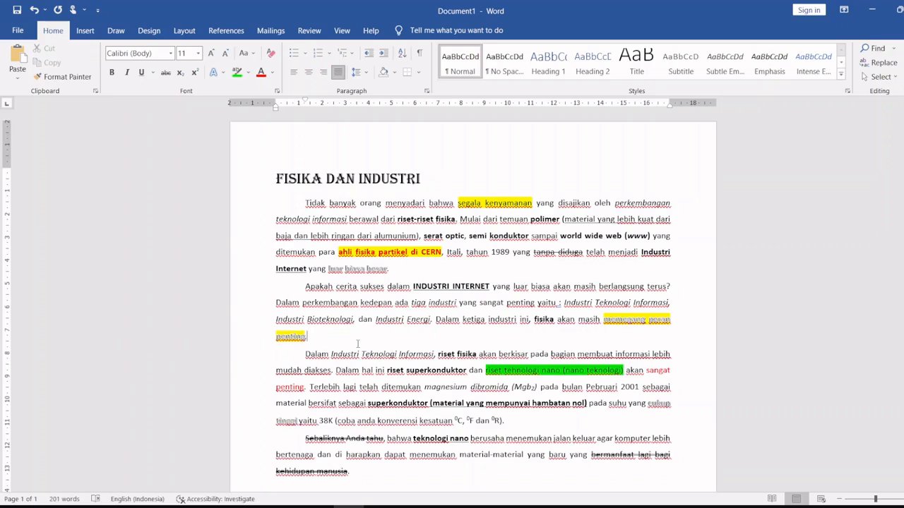
- Set the font size of all four body paragraphs below the title to 12
{"action": "scroll", "coordinate": [357, 344], "scroll_direction": "down", "scroll_amount": 1}
{"action": "scroll", "coordinate": [357, 344], "scroll_direction": "down", "scroll_amount": 1}
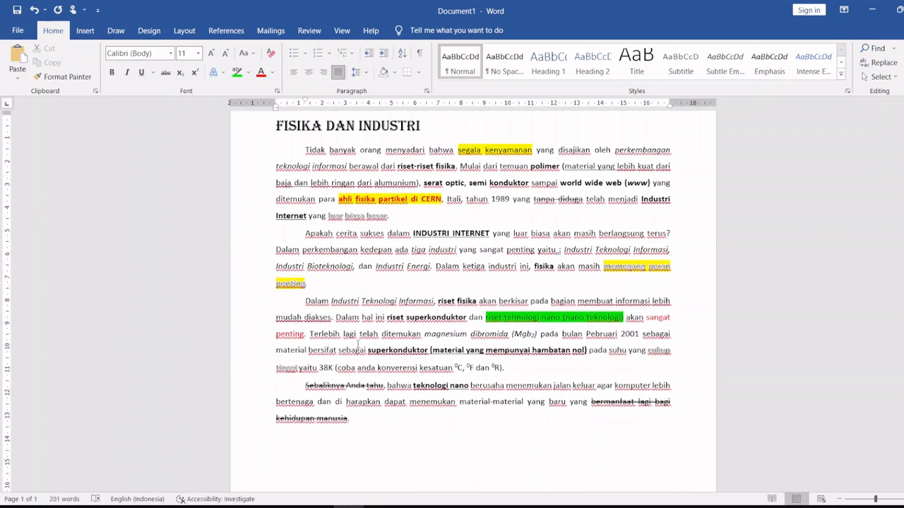
{"action": "left_click", "coordinate": [306, 149]}
{"action": "left_click_drag", "start_coordinate": [306, 149], "coordinate": [351, 418]}
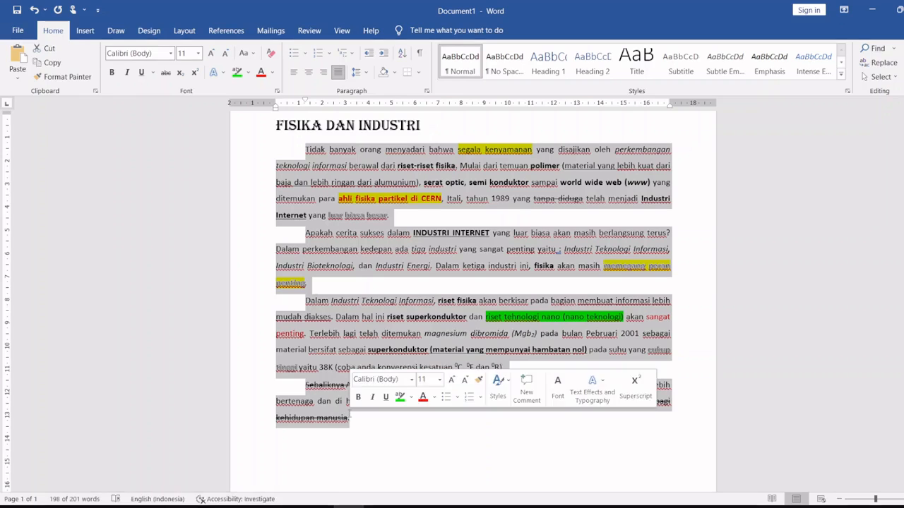
{"action": "left_click", "coordinate": [199, 53]}
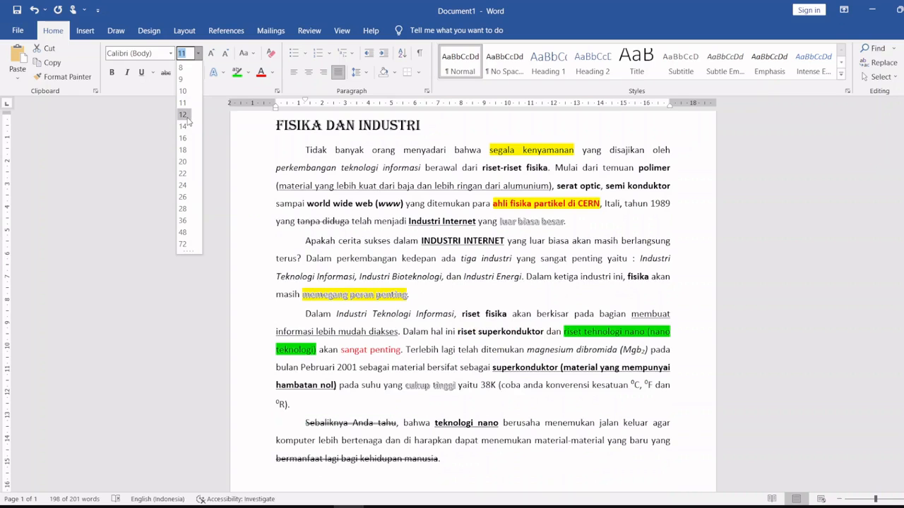
{"action": "left_click", "coordinate": [186, 117]}
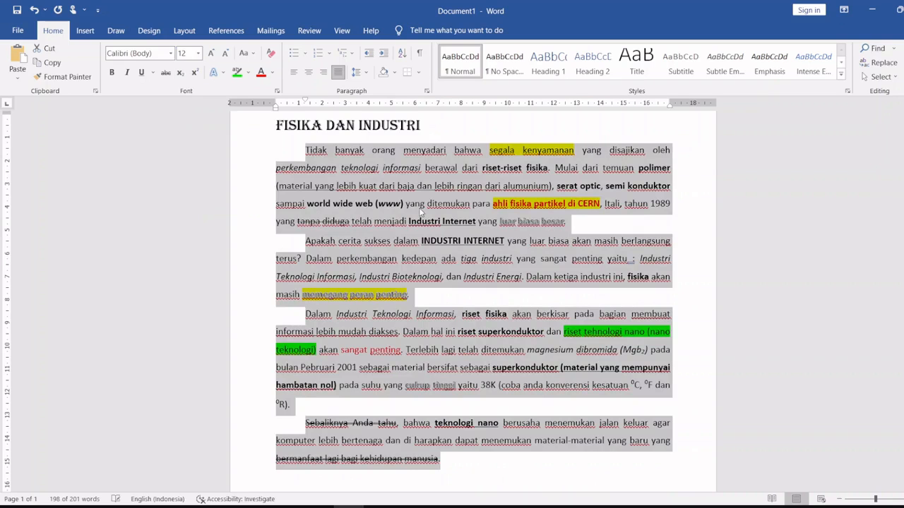
{"action": "left_click", "coordinate": [580, 224]}
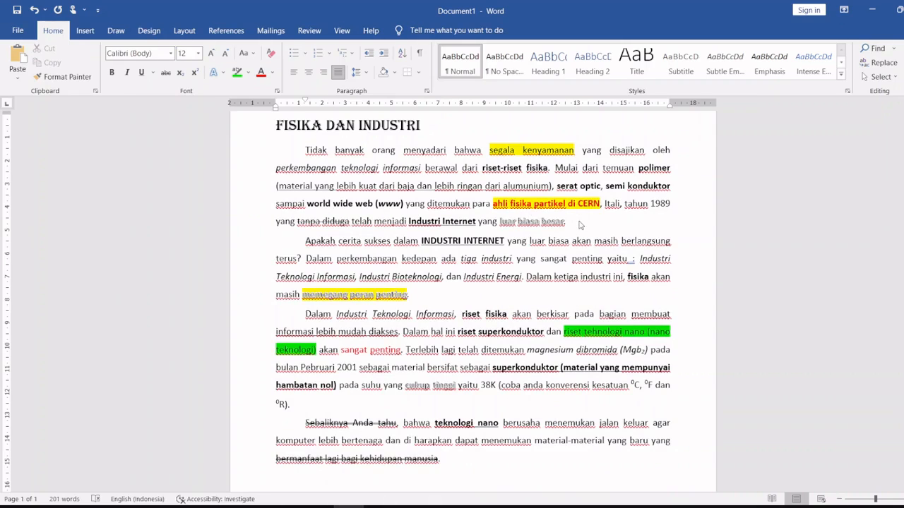
{"action": "scroll", "coordinate": [580, 225], "scroll_direction": "up", "scroll_amount": 1}
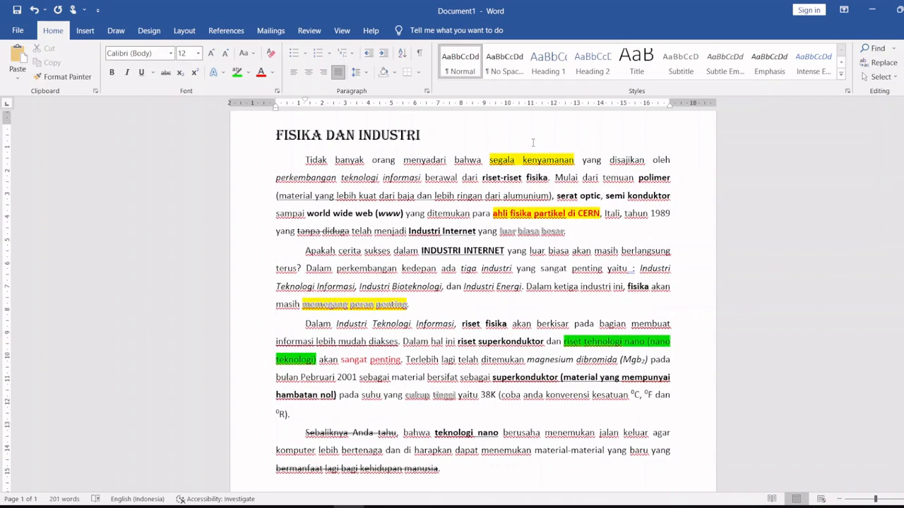
{"action": "left_click", "coordinate": [452, 466]}
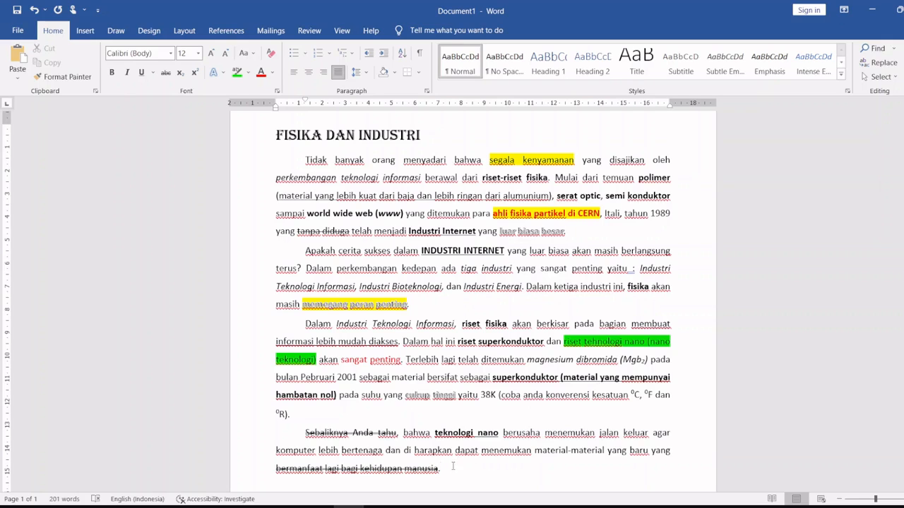